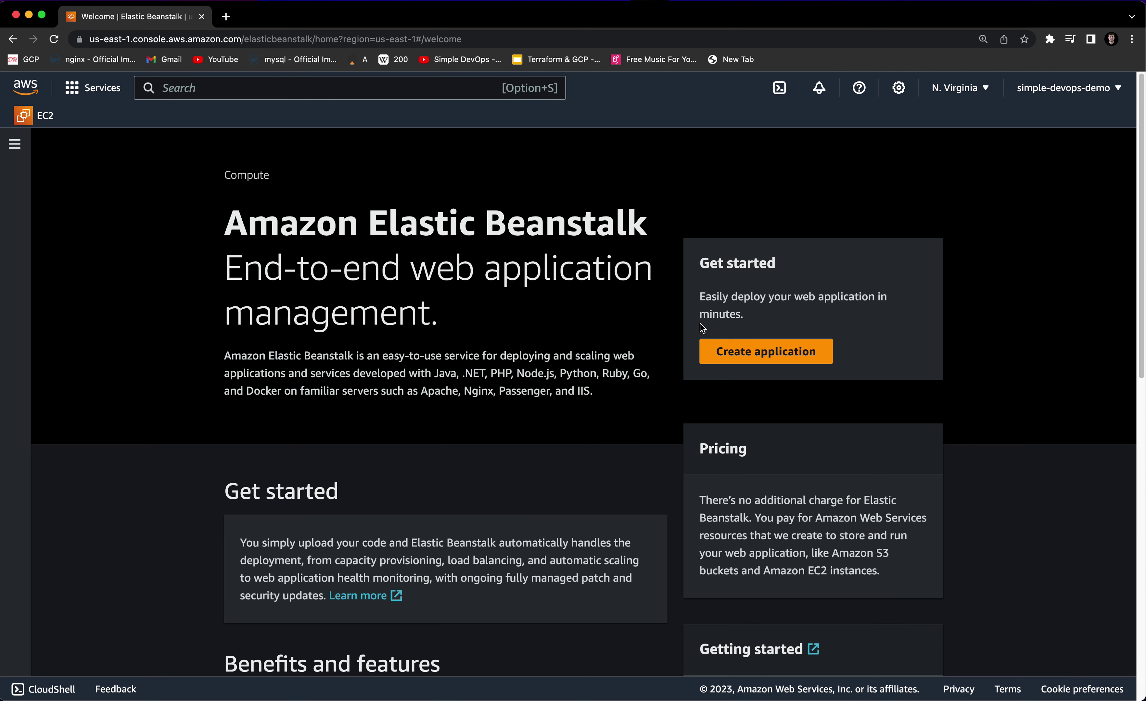
# - Start creating an Elastic Beanstalk application with the web server environment tier and name it MyApplication
pyautogui.click(725, 347)
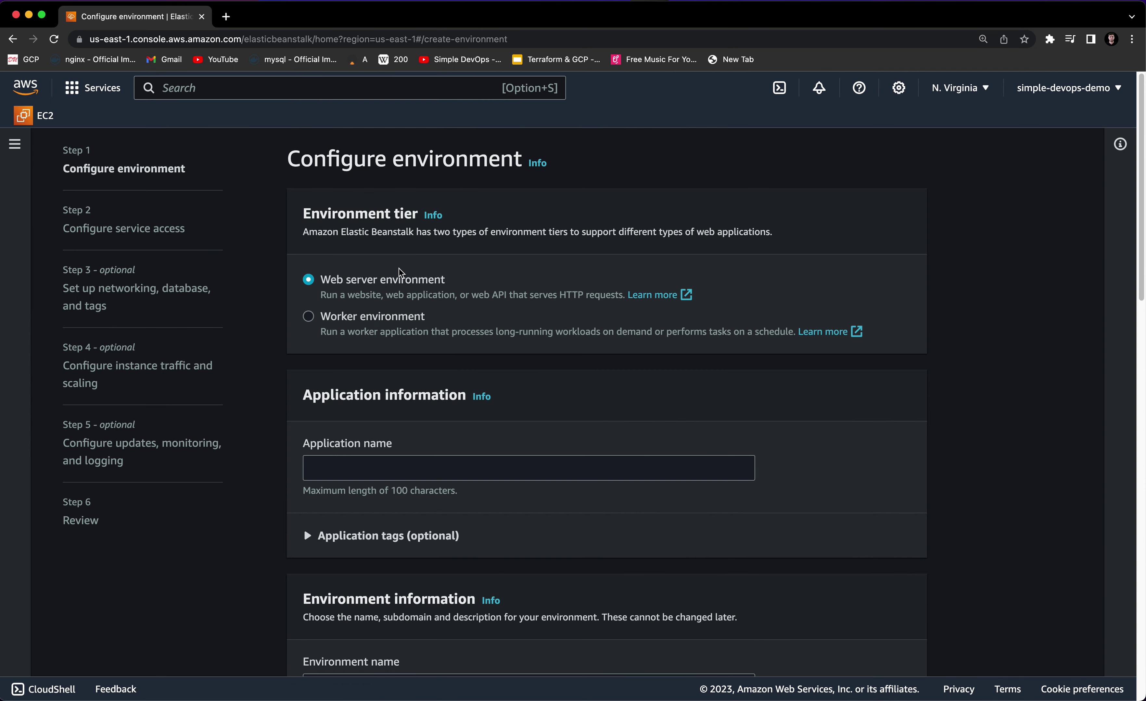
pyautogui.moveTo(302, 214); pyautogui.dragTo(395, 214)
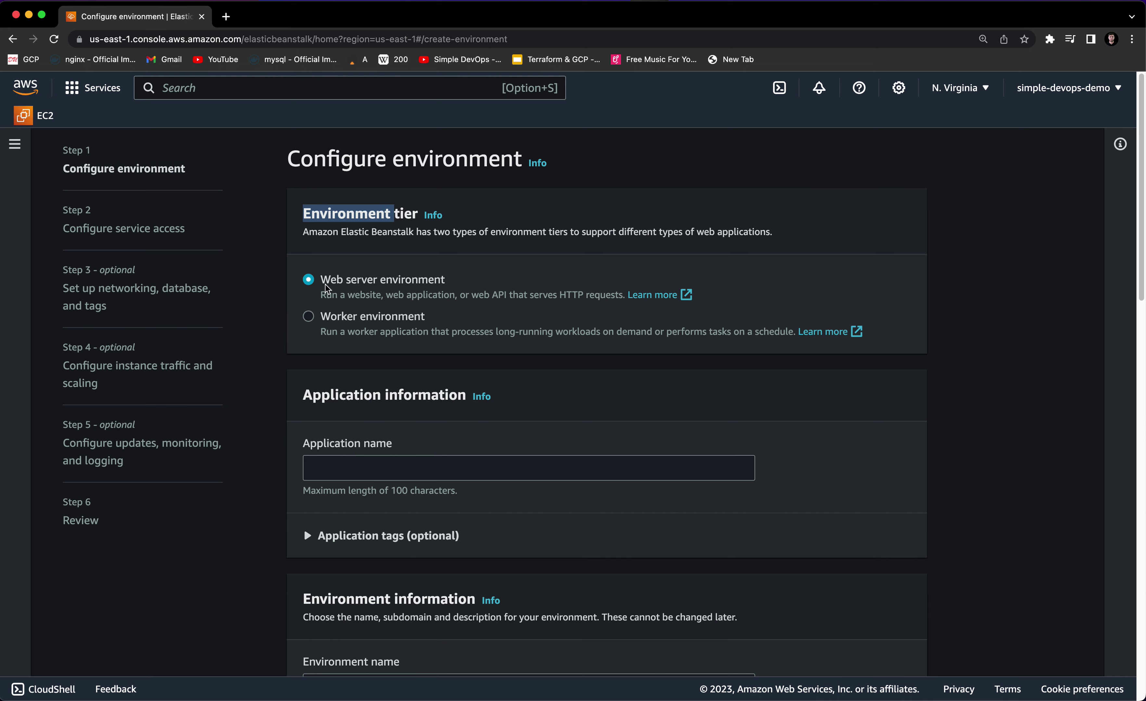
pyautogui.moveTo(325, 284); pyautogui.dragTo(447, 283)
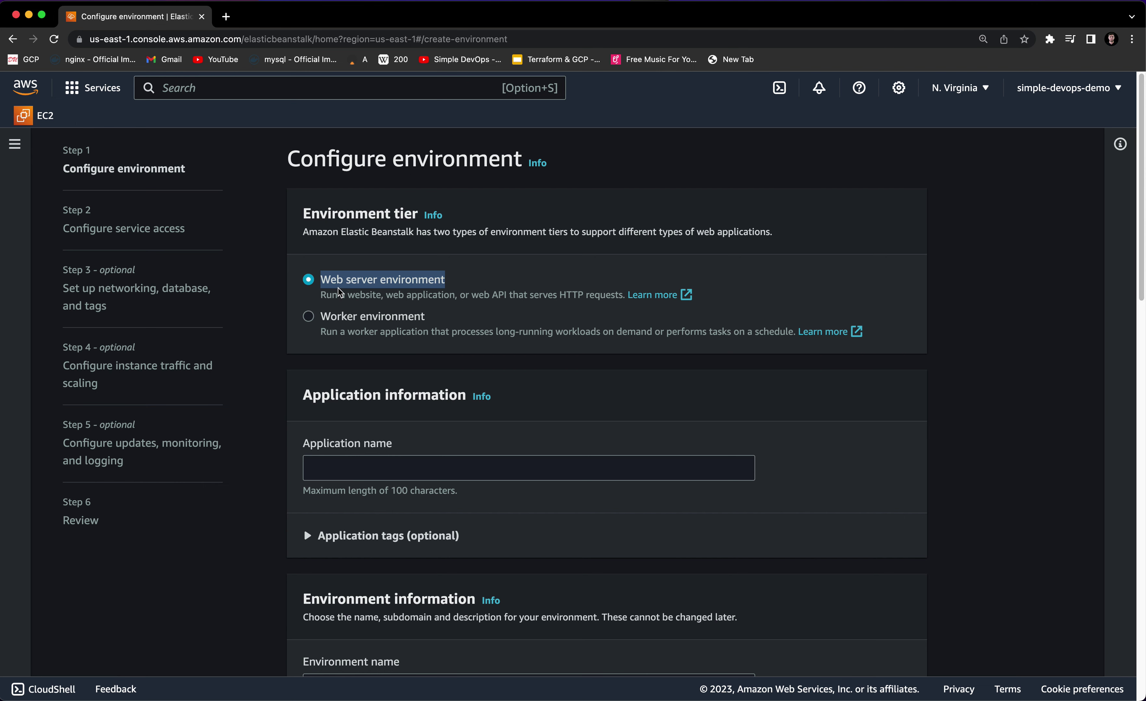
pyautogui.scroll(-1, 342, 295)
pyautogui.click(347, 444)
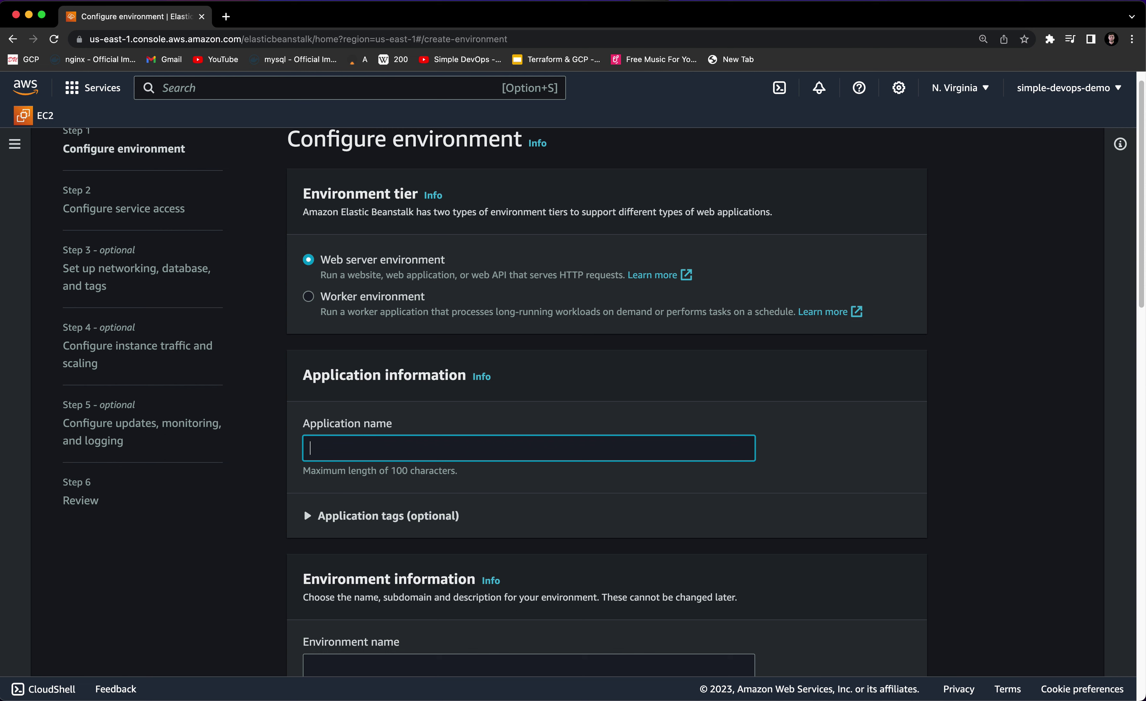
pyautogui.write('MyApplication')
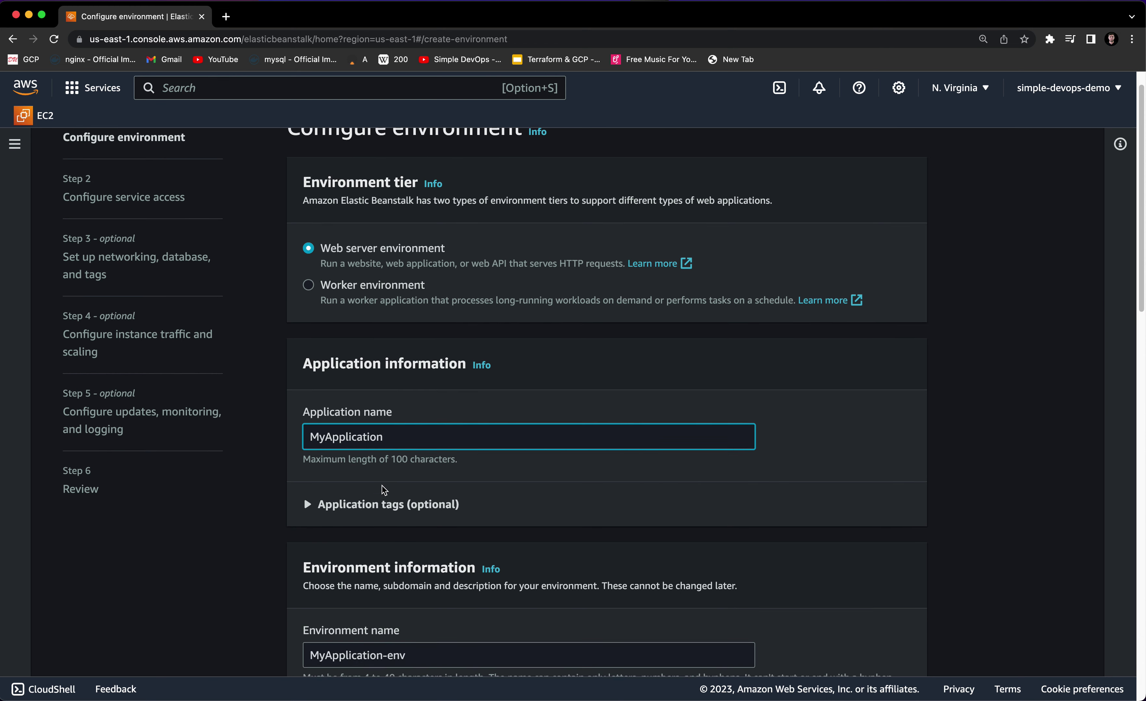
# - Rename the environment as MyApplication-dev, leaving the optional application tags empty
pyautogui.scroll(-3, 371, 447)
pyautogui.click(361, 432)
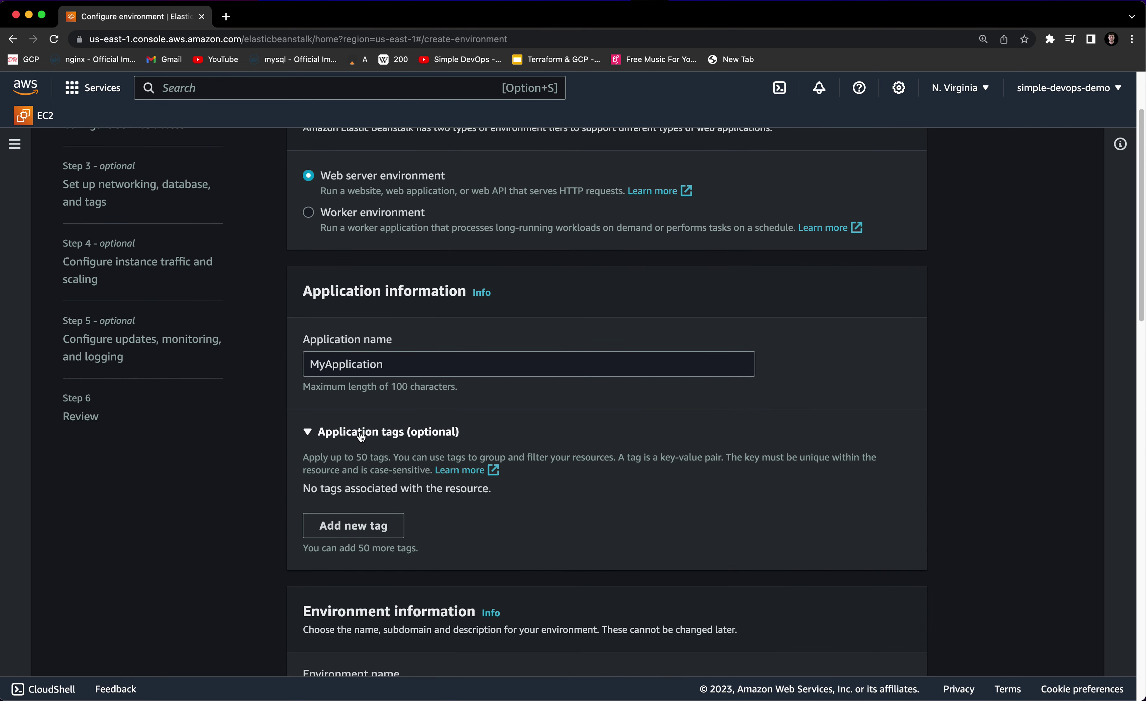
pyautogui.click(361, 433)
pyautogui.scroll(-2, 356, 434)
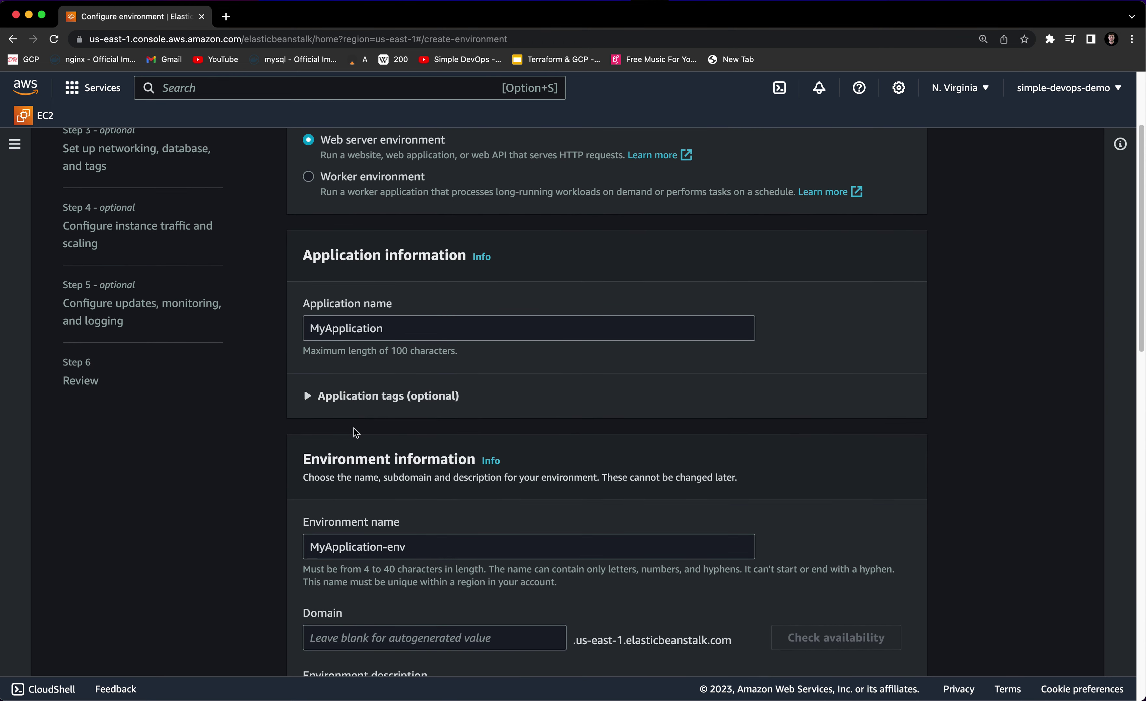
pyautogui.scroll(-4, 356, 433)
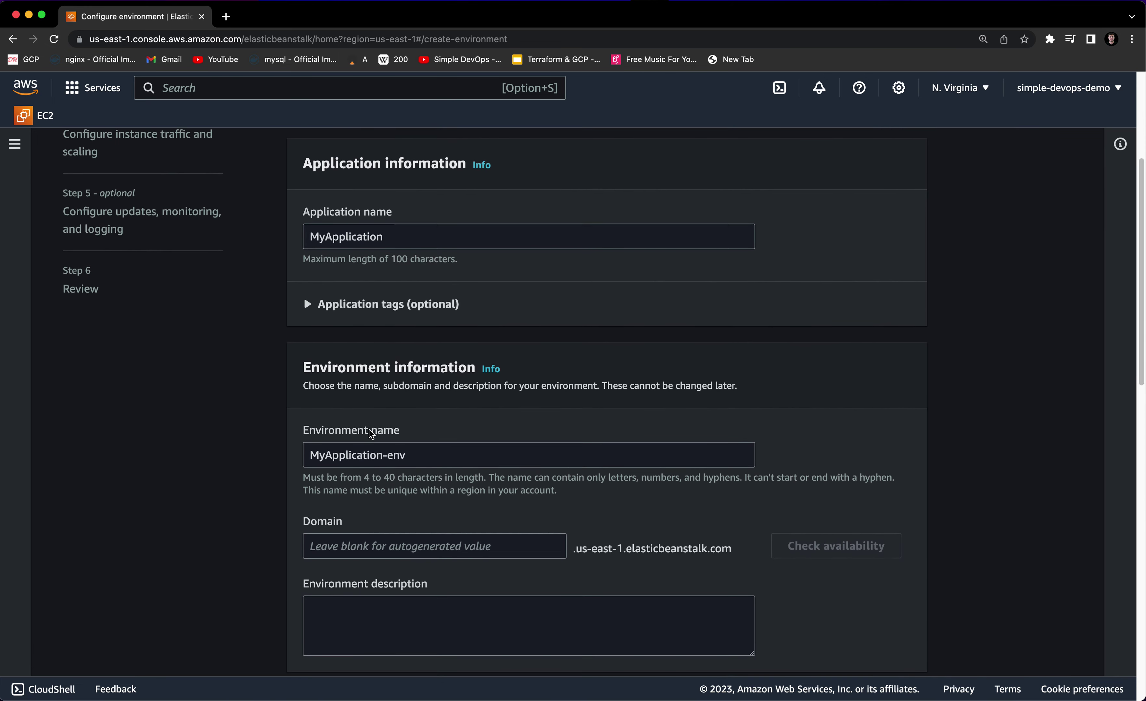
pyautogui.scroll(-1, 371, 434)
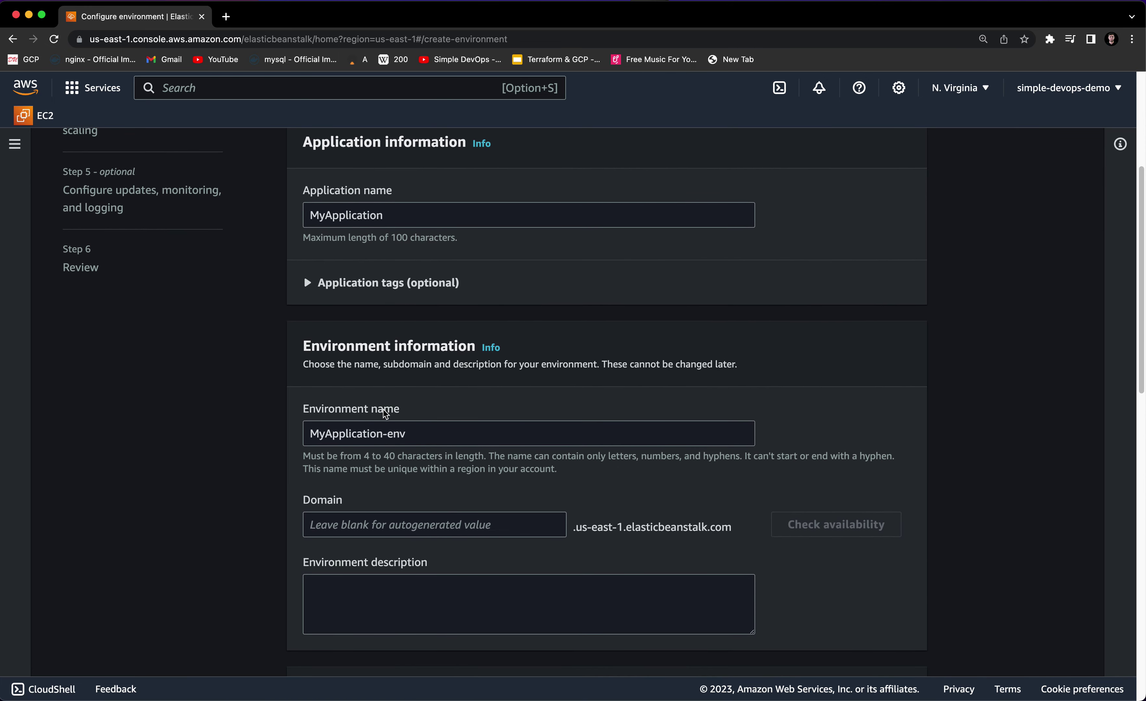
pyautogui.moveTo(299, 406); pyautogui.dragTo(302, 432)
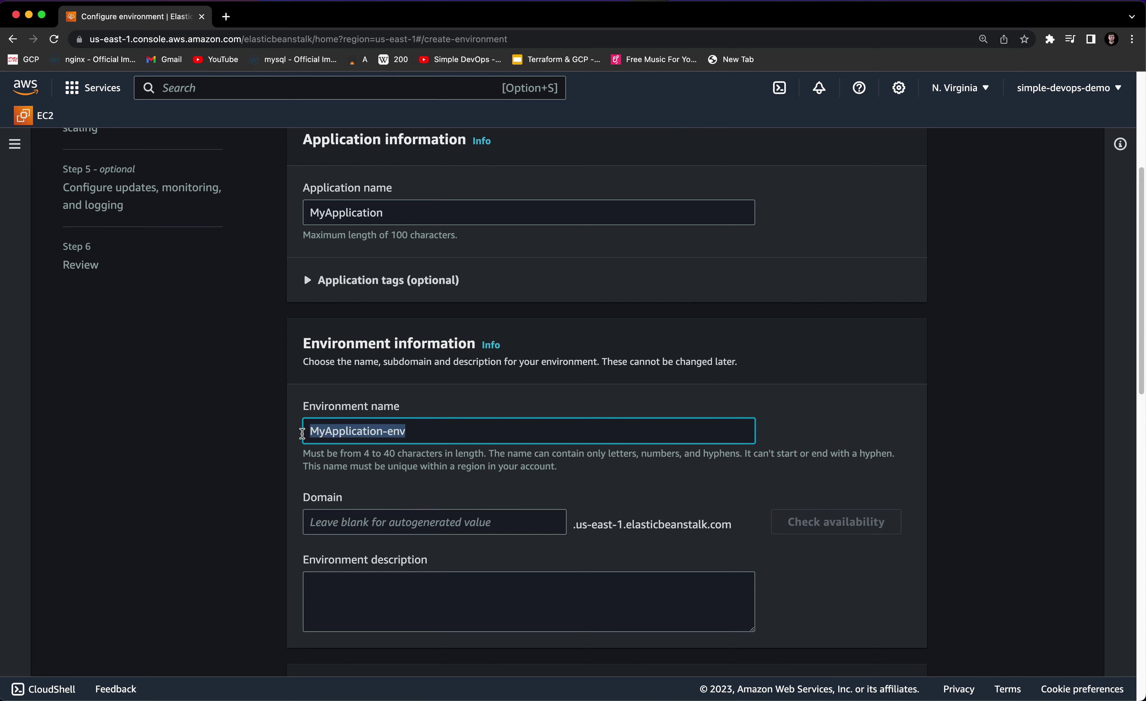
pyautogui.click(420, 435)
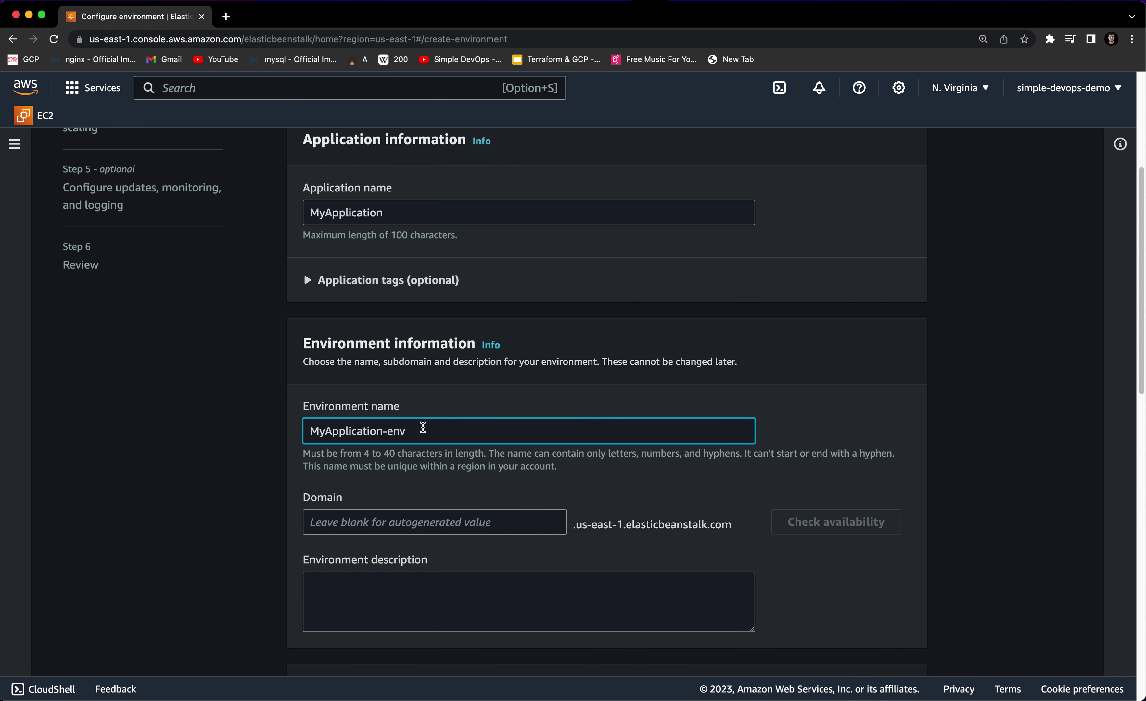
pyautogui.press('BackSpace')
pyautogui.press('BackSpace')
pyautogui.press('BackSpace')
pyautogui.write('de')
# - Leave the domain blank and choose Python as the managed platform for the environment
pyautogui.scroll(-2, 464, 431)
pyautogui.moveTo(366, 452); pyautogui.dragTo(291, 454)
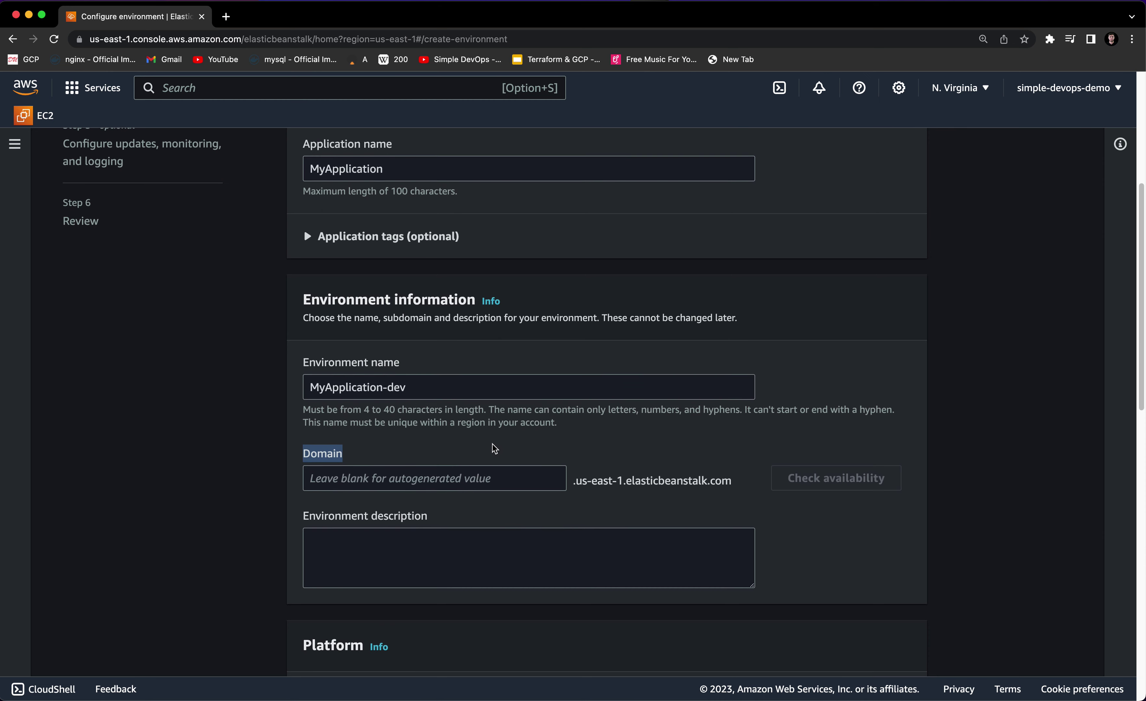
pyautogui.scroll(-4, 445, 463)
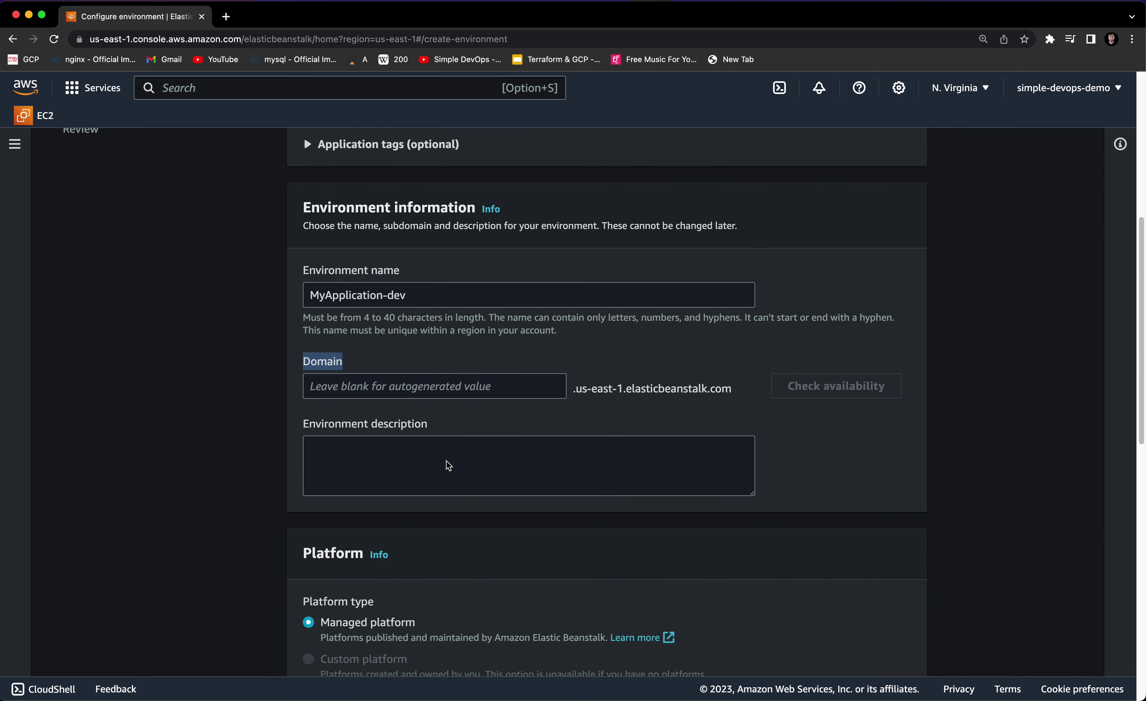
pyautogui.scroll(-5, 447, 463)
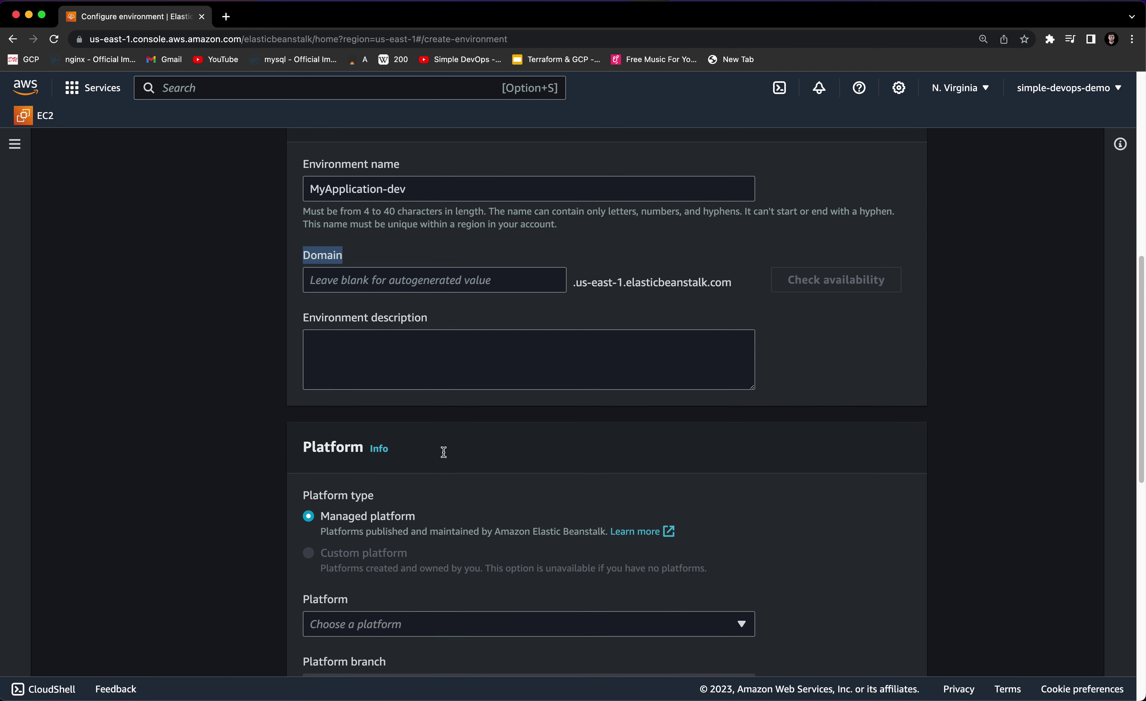
pyautogui.scroll(-3, 444, 453)
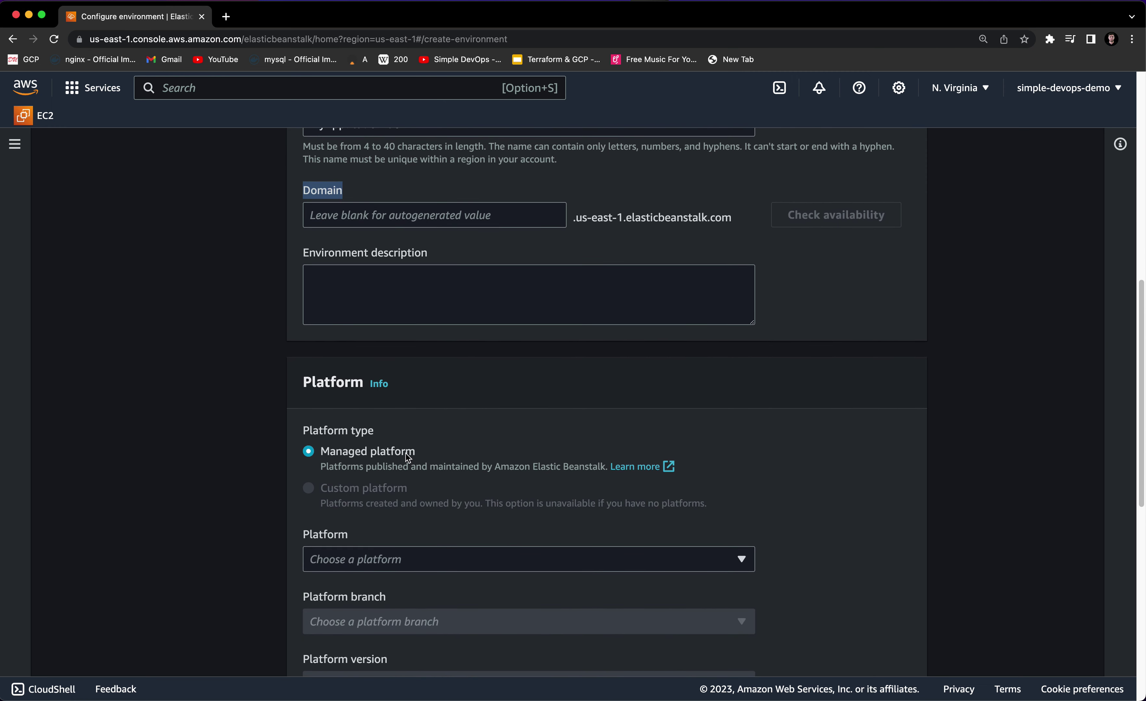
pyautogui.scroll(-1, 423, 460)
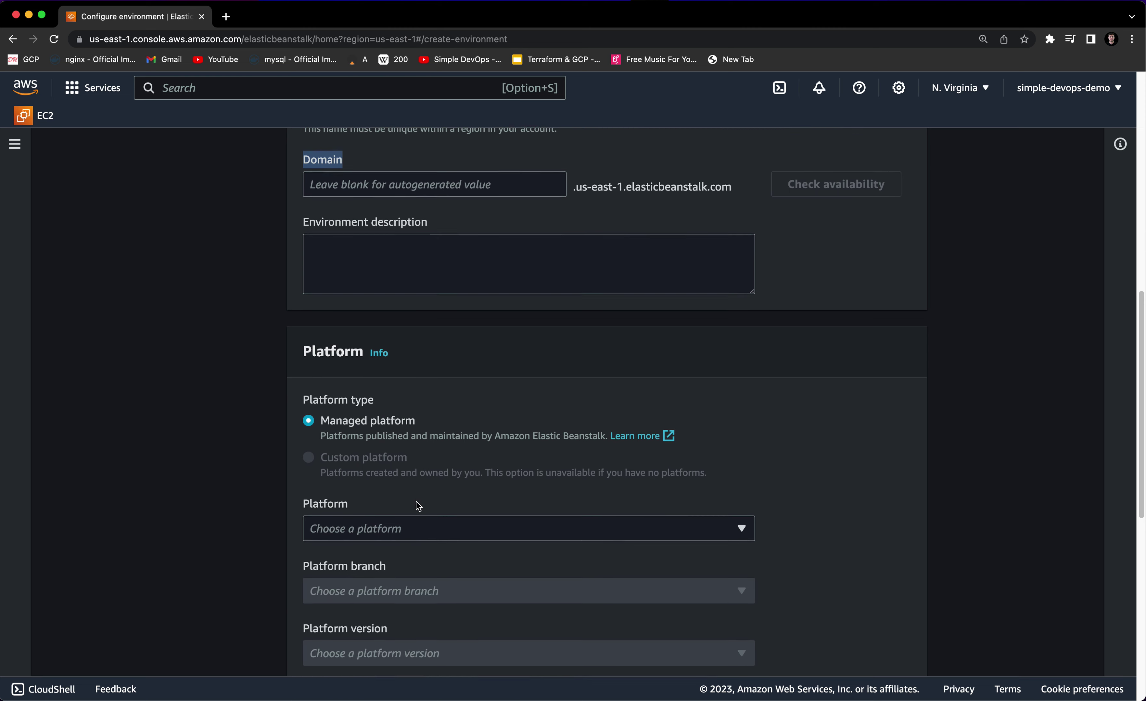
pyautogui.click(426, 509)
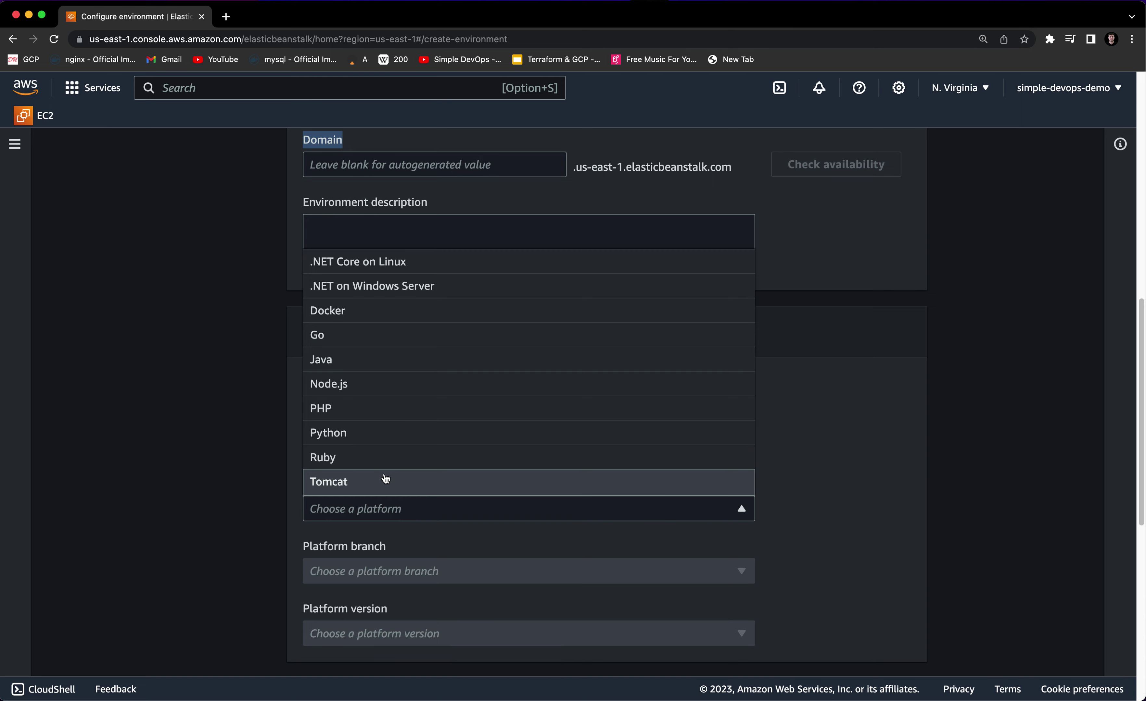
pyautogui.click(364, 435)
pyautogui.scroll(-3, 363, 440)
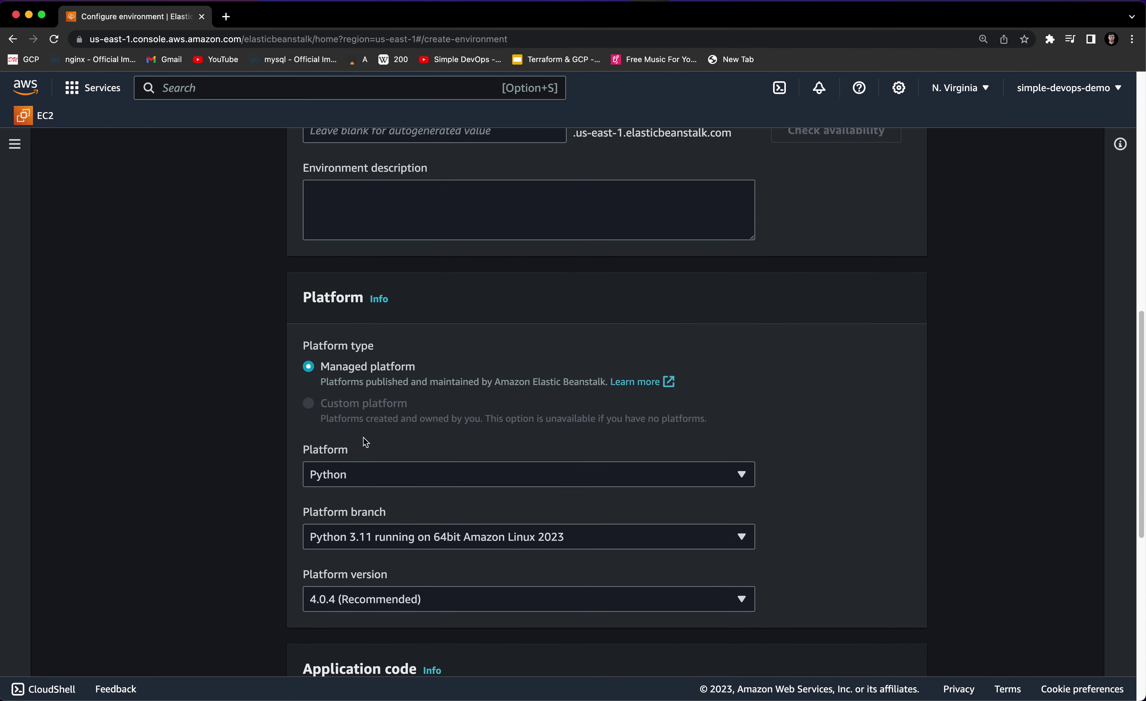
pyautogui.scroll(-1, 344, 456)
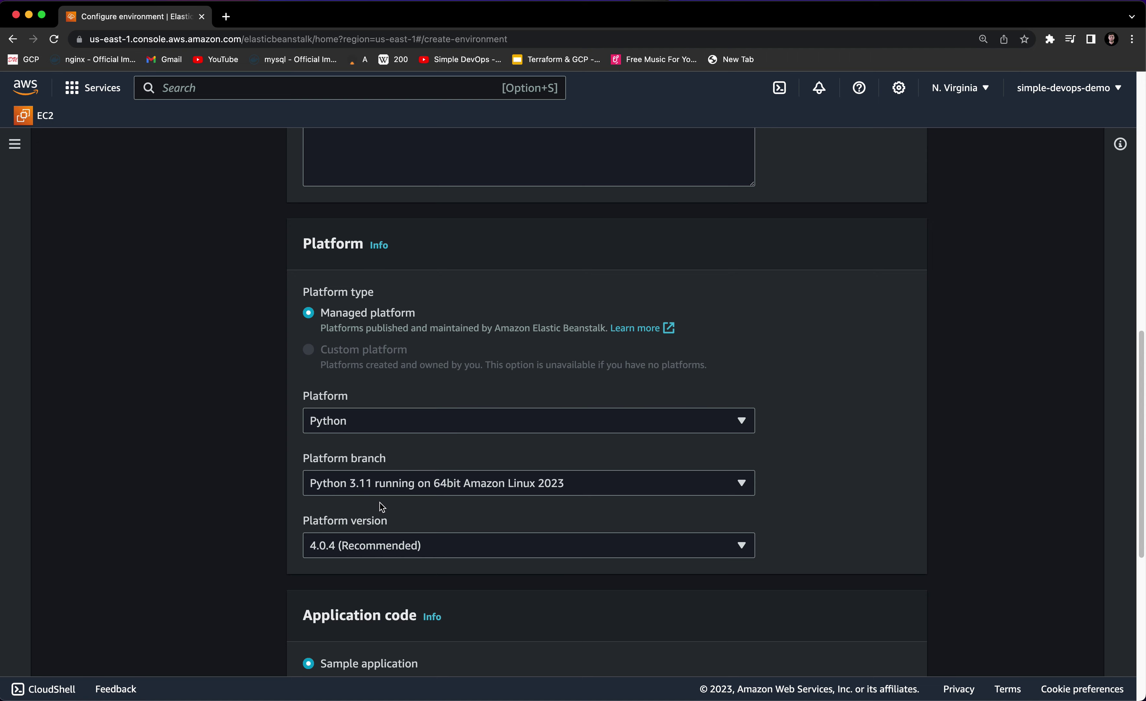
# - Keep the sample application code and the free-tier single instance preset, and proceed to the service access configuration
pyautogui.scroll(-5, 378, 504)
pyautogui.scroll(-2, 380, 508)
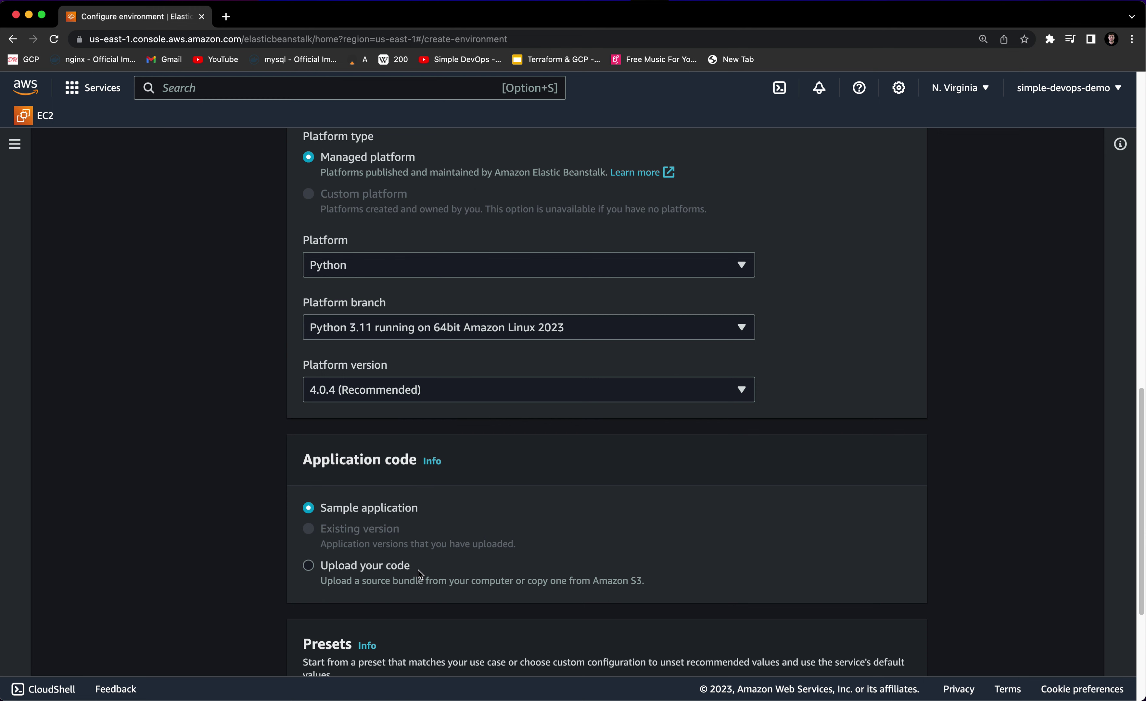
pyautogui.scroll(-4, 379, 523)
pyautogui.scroll(-7, 379, 523)
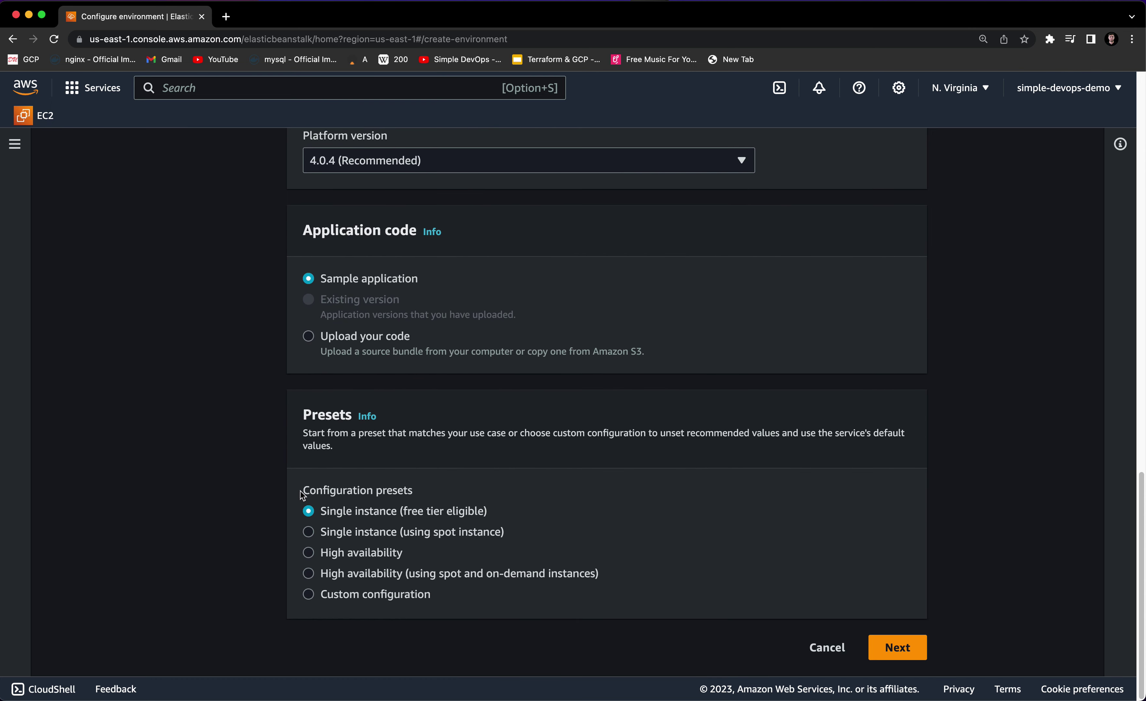
pyautogui.moveTo(301, 495); pyautogui.dragTo(428, 499)
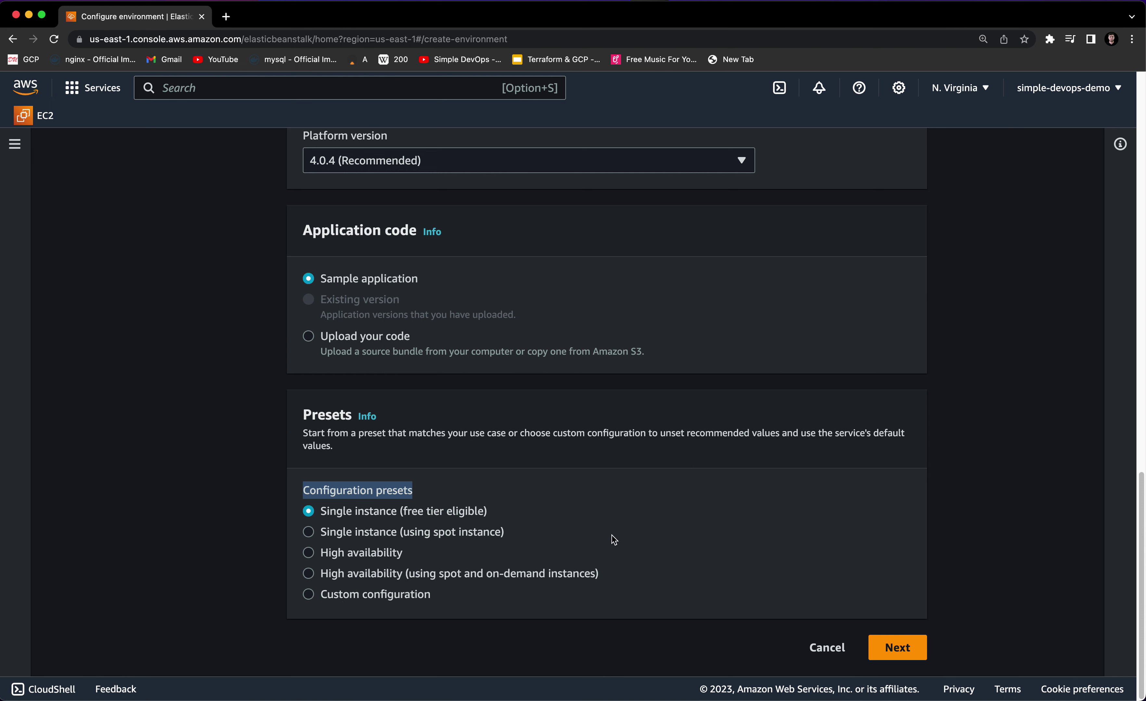
pyautogui.click(891, 648)
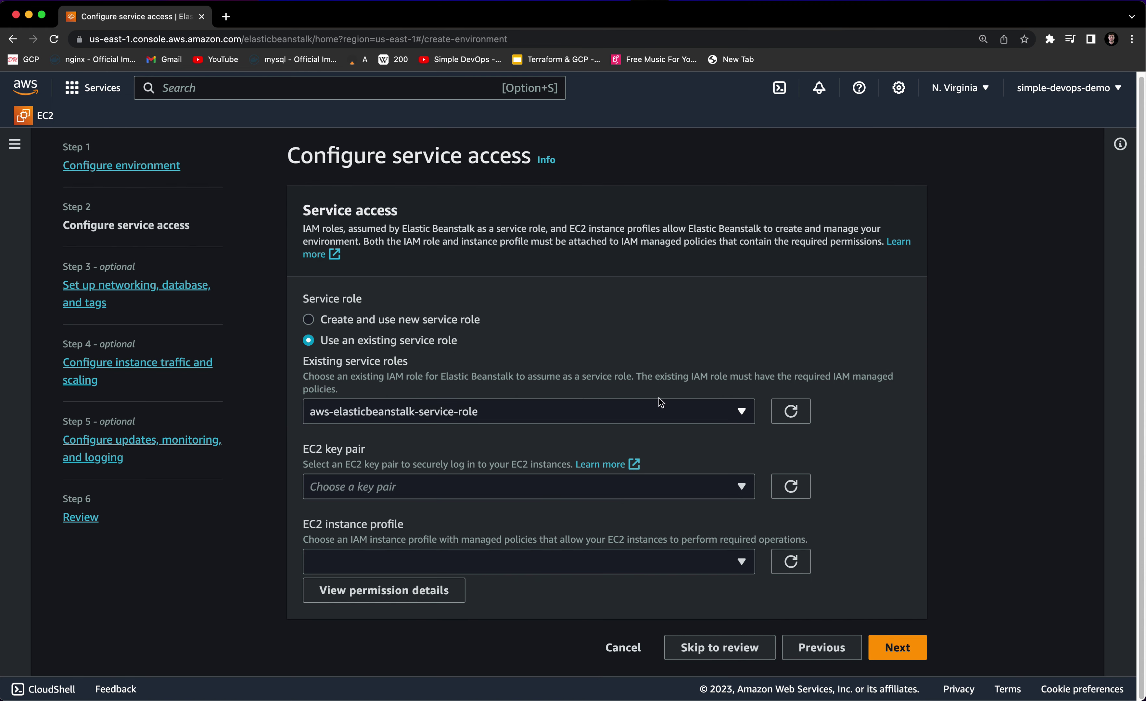
# - Review the service role settings and check which EC2 instance profiles are available
pyautogui.moveTo(312, 219); pyautogui.dragTo(414, 224)
pyautogui.moveTo(299, 299); pyautogui.dragTo(364, 299)
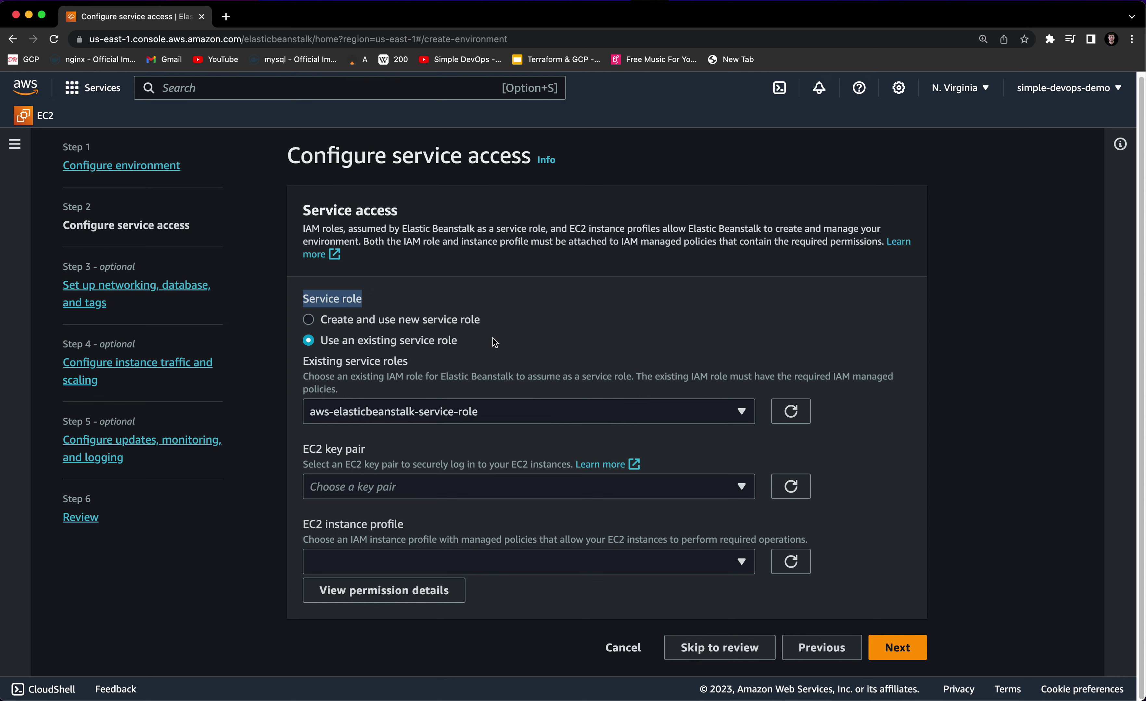
pyautogui.moveTo(309, 533); pyautogui.dragTo(420, 531)
pyautogui.click(677, 567)
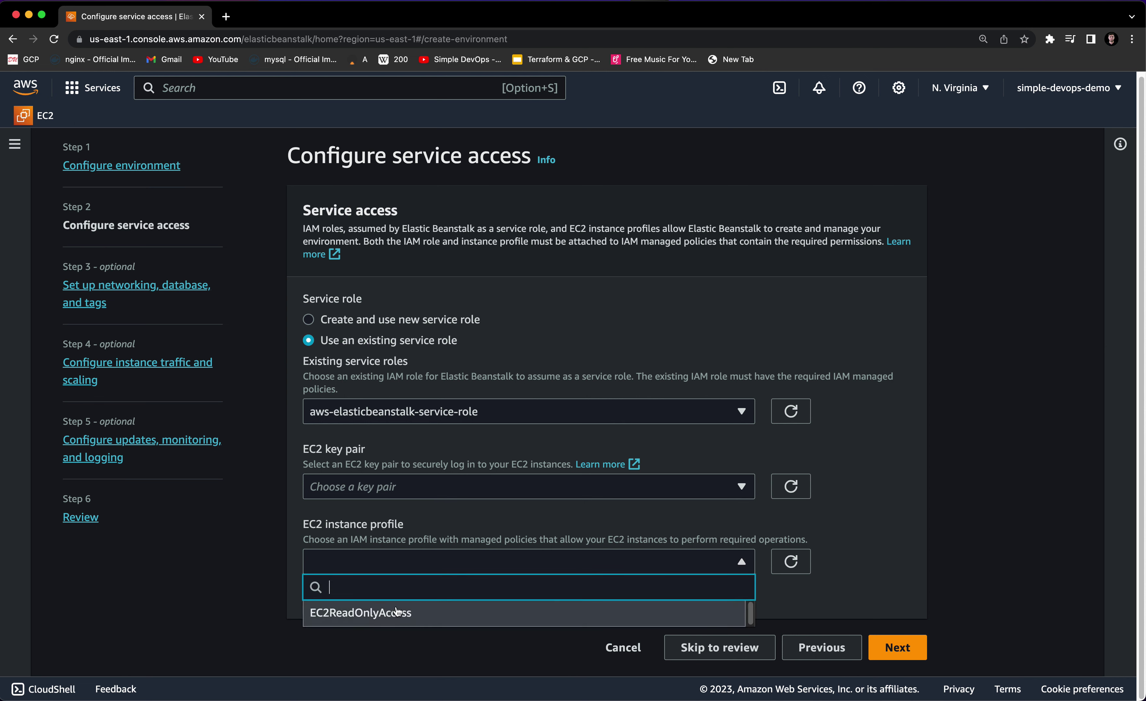
pyautogui.click(450, 643)
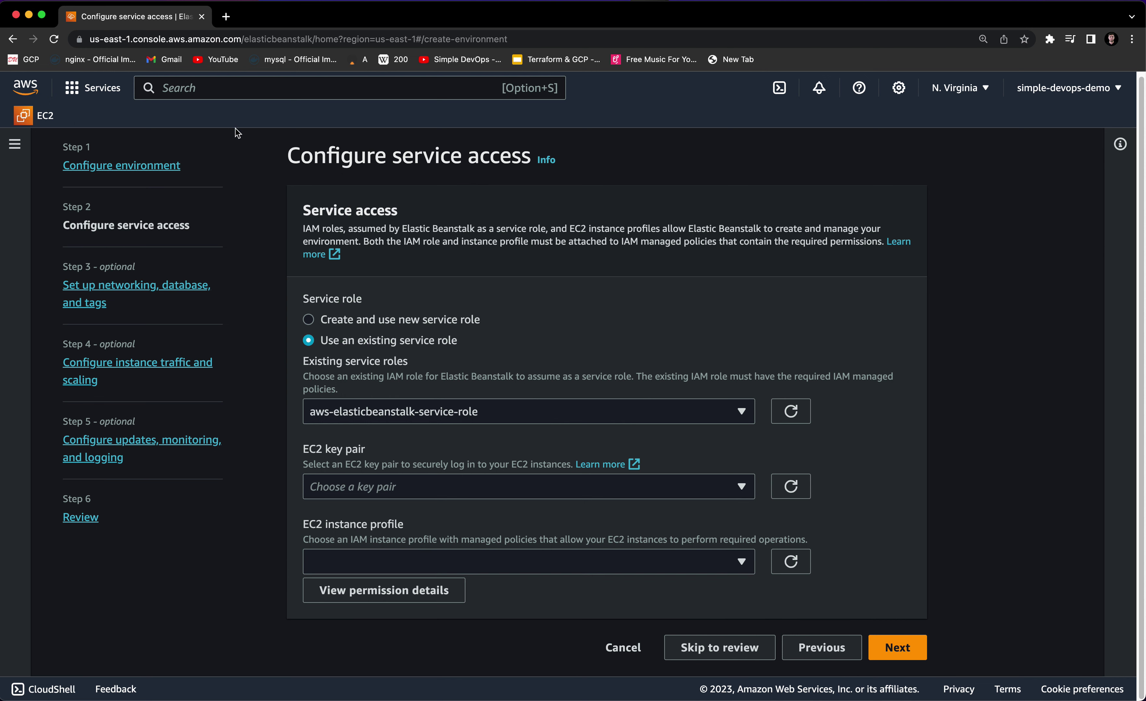
# - Search the AWS services for iam and open the IAM console in a separate browser tab
pyautogui.write('iam')
pyautogui.rightClick(385, 246)
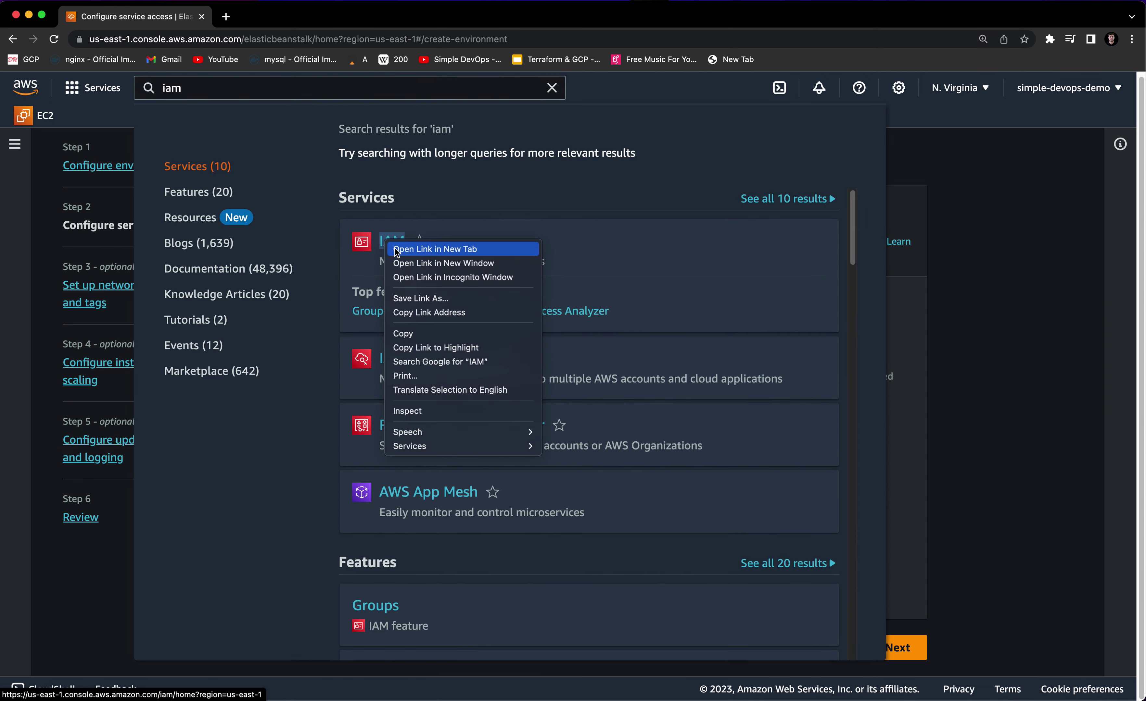
pyautogui.click(423, 248)
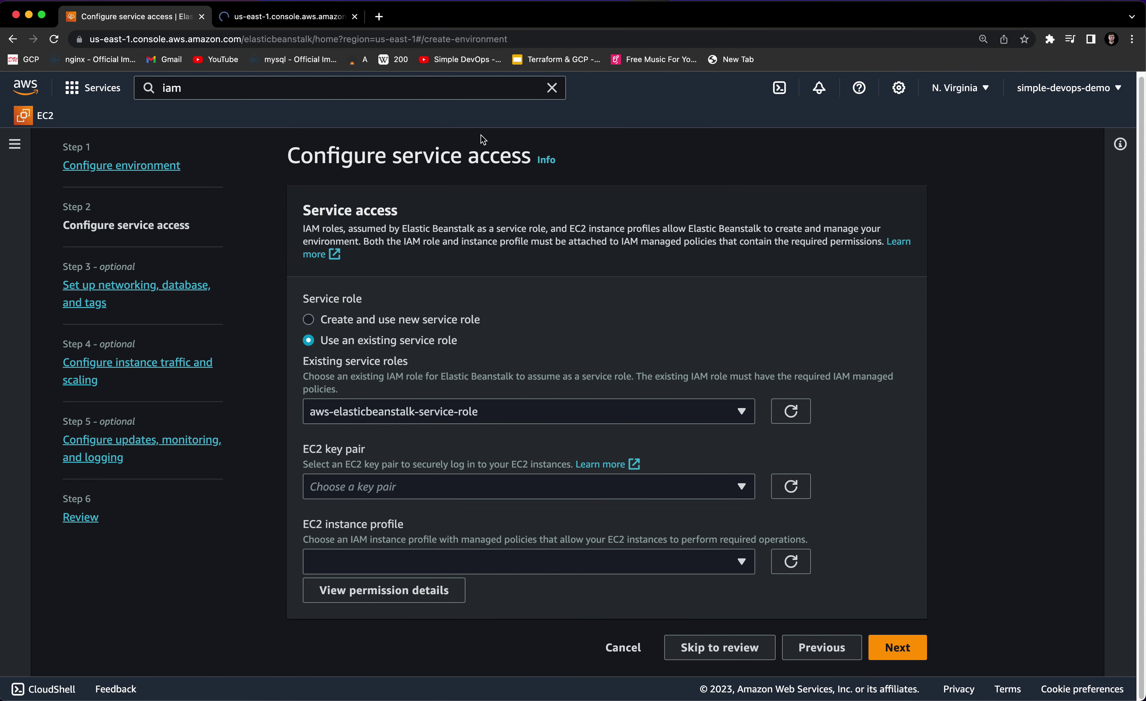
pyautogui.click(317, 21)
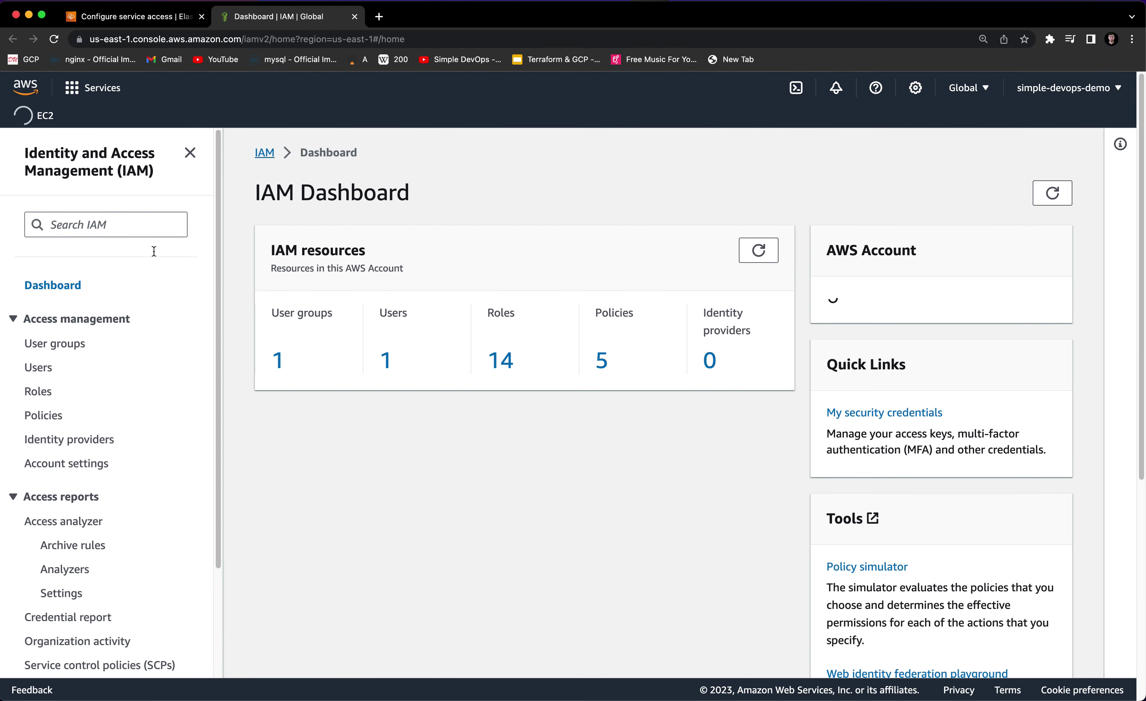
# - Create a new IAM role with AWS service as trusted entity and EC2 as use case, and proceed to its permissions
pyautogui.click(41, 391)
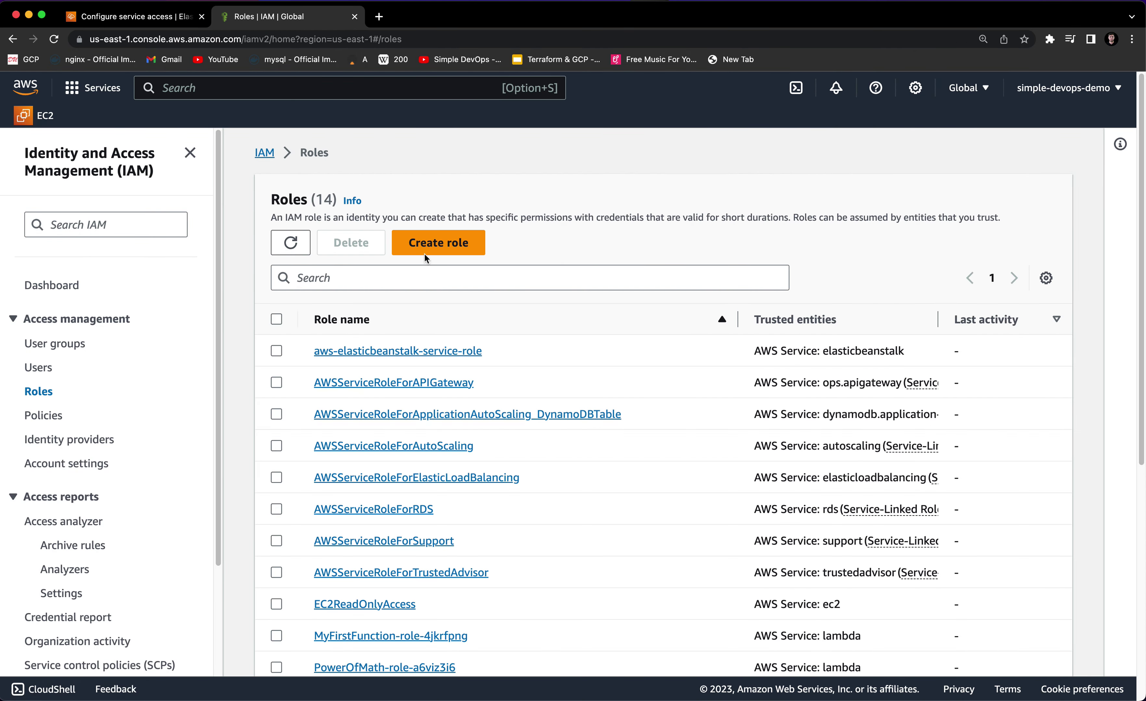
pyautogui.click(424, 251)
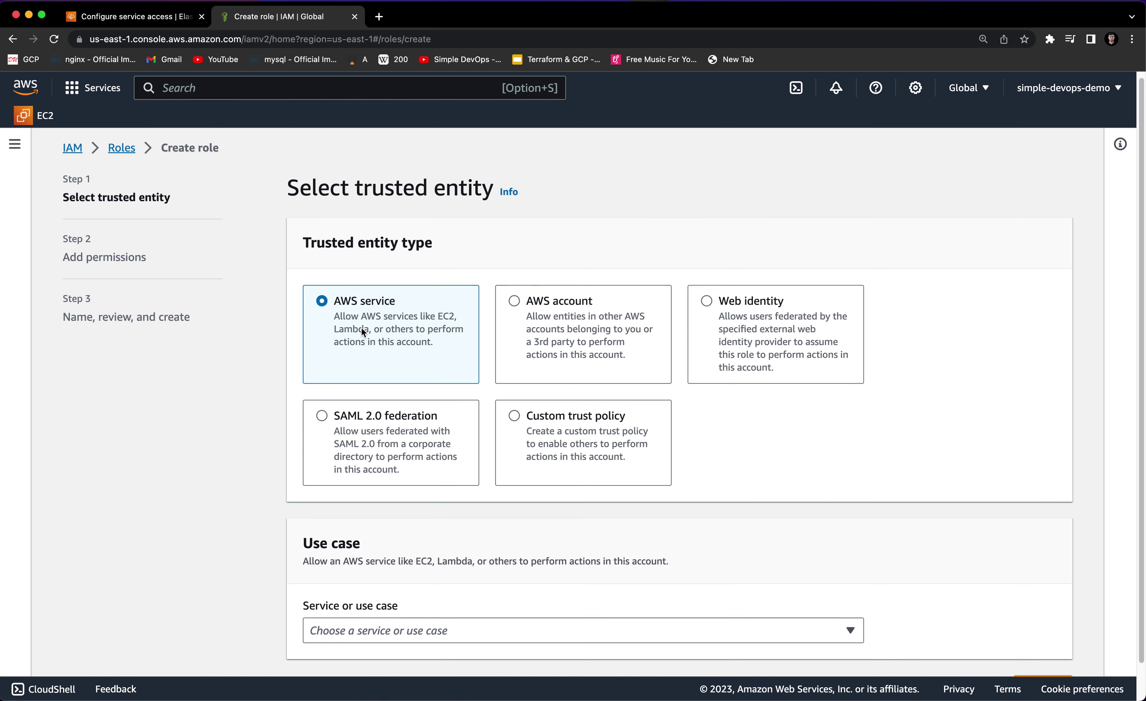
pyautogui.scroll(-2, 372, 329)
pyautogui.click(438, 588)
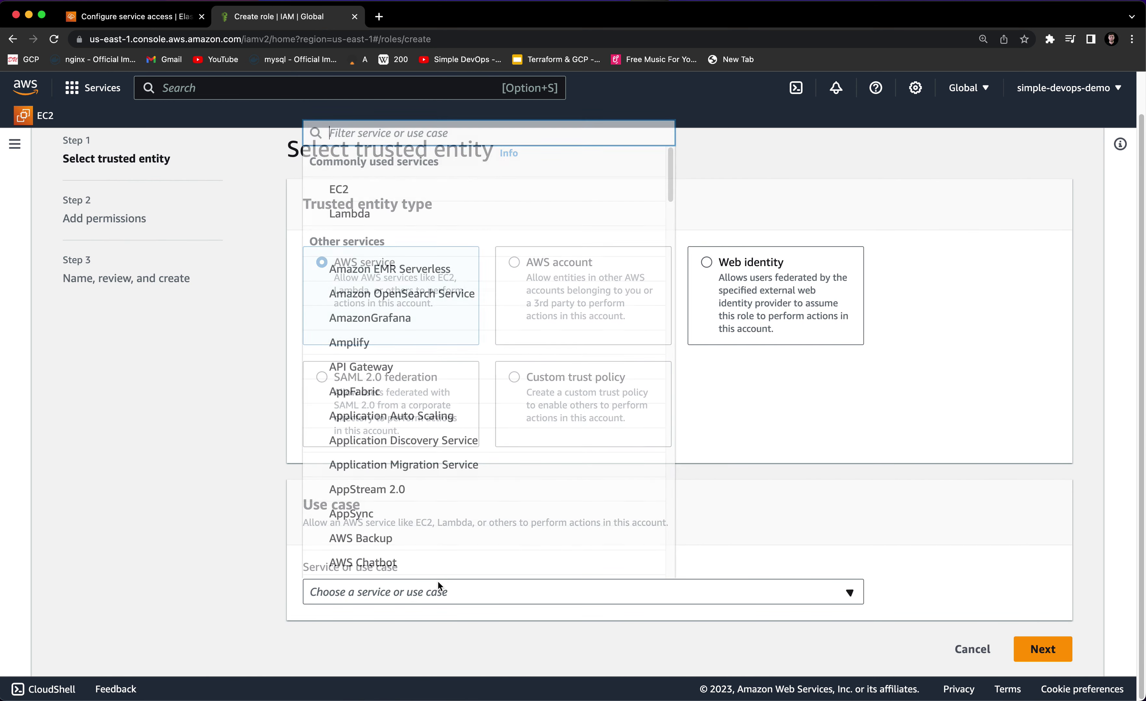
pyautogui.click(356, 190)
pyautogui.scroll(-5, 504, 479)
pyautogui.scroll(-2, 932, 637)
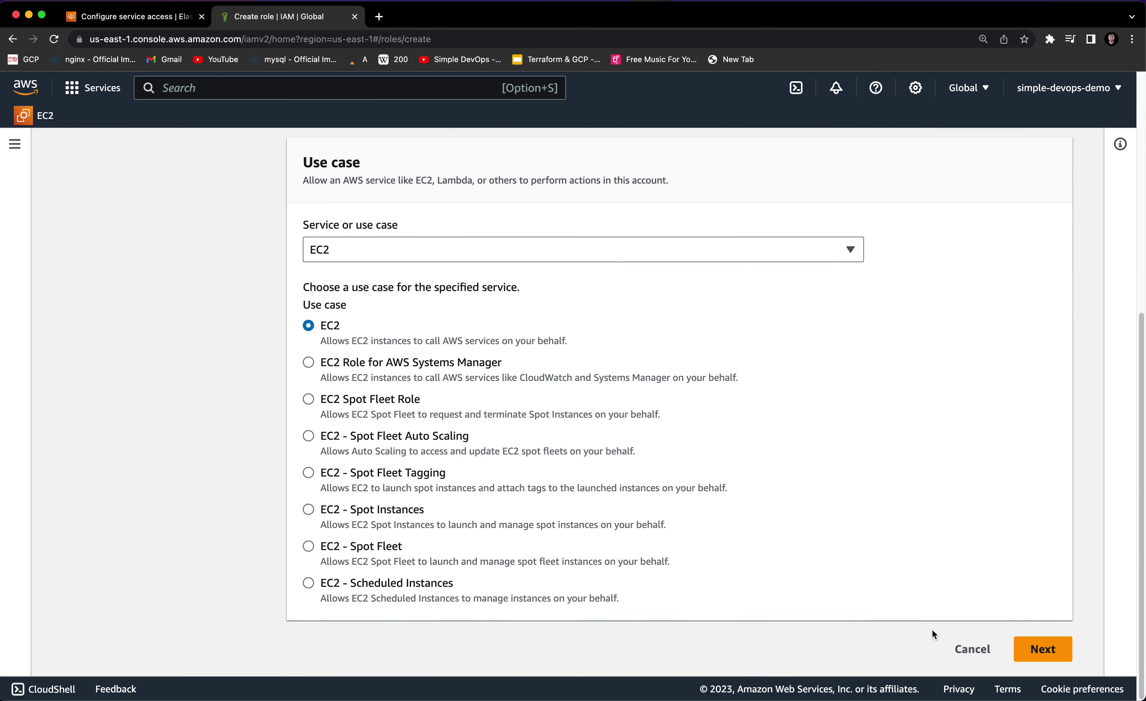
pyautogui.click(1041, 649)
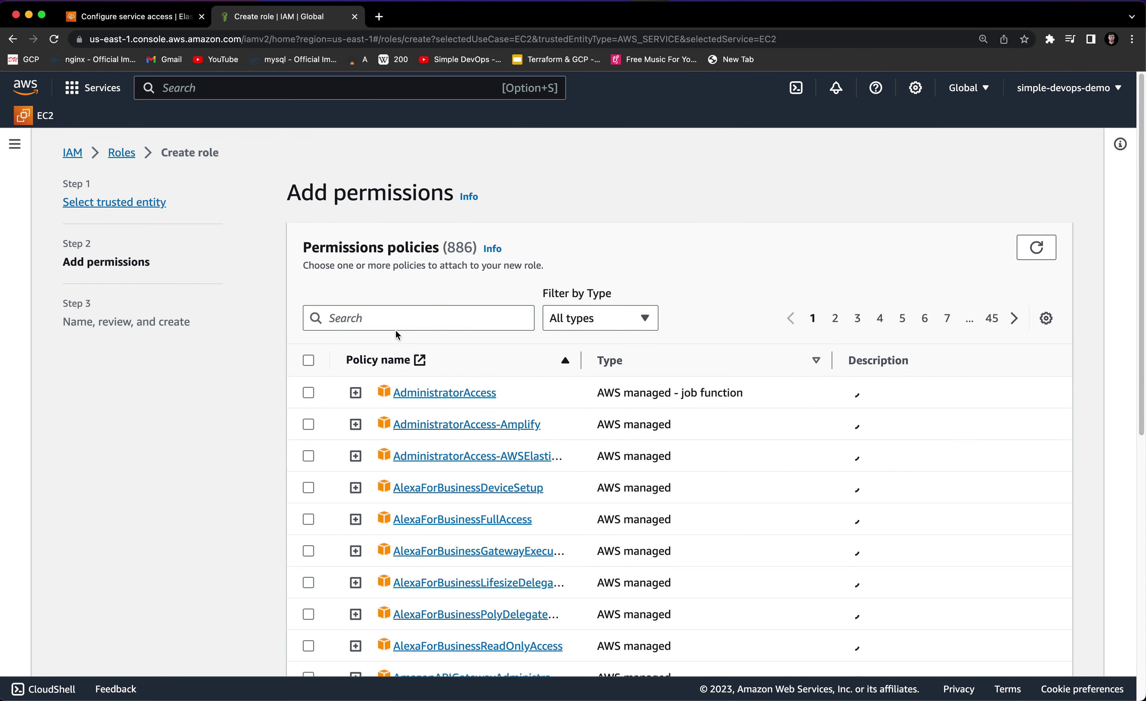
# - Search the policies for Beanstalk, attach AWSElasticBeanstalkWebTier, AWSElasticBeanstalkWorkerTier and AWSElasticBeanstalkMulticontainerDocker to the role, and proceed to naming
pyautogui.click(412, 315)
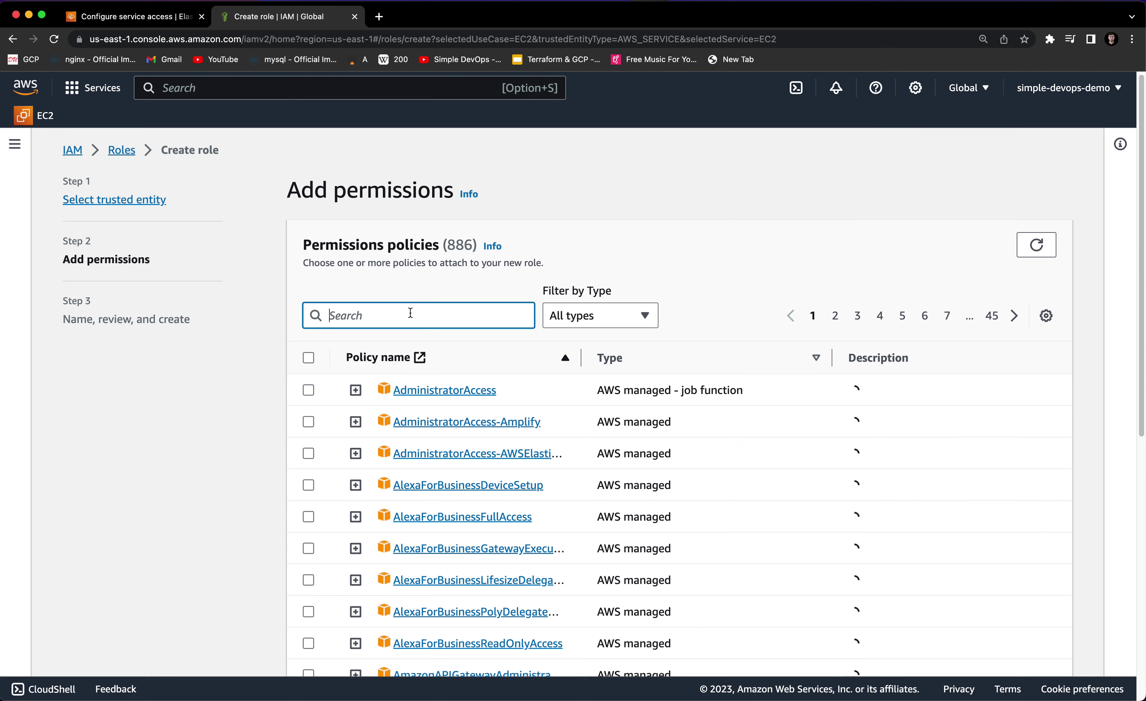
pyautogui.write('Beanstalk')
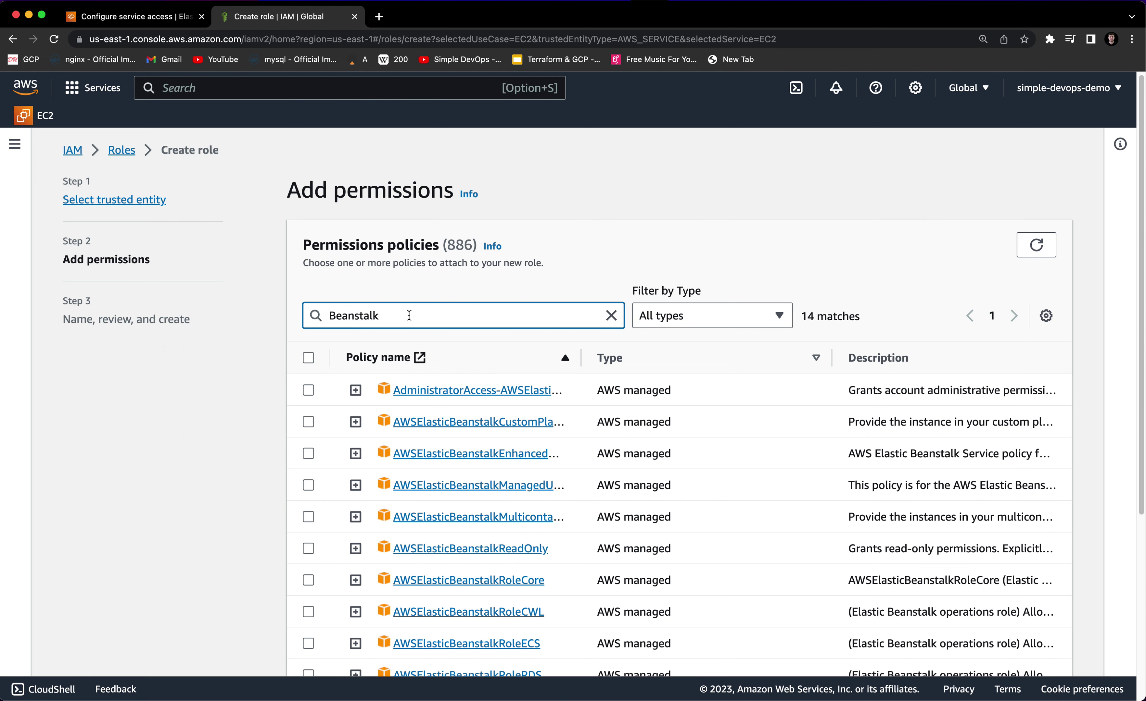
pyautogui.moveTo(583, 357); pyautogui.dragTo(711, 360)
pyautogui.scroll(-1, 658, 391)
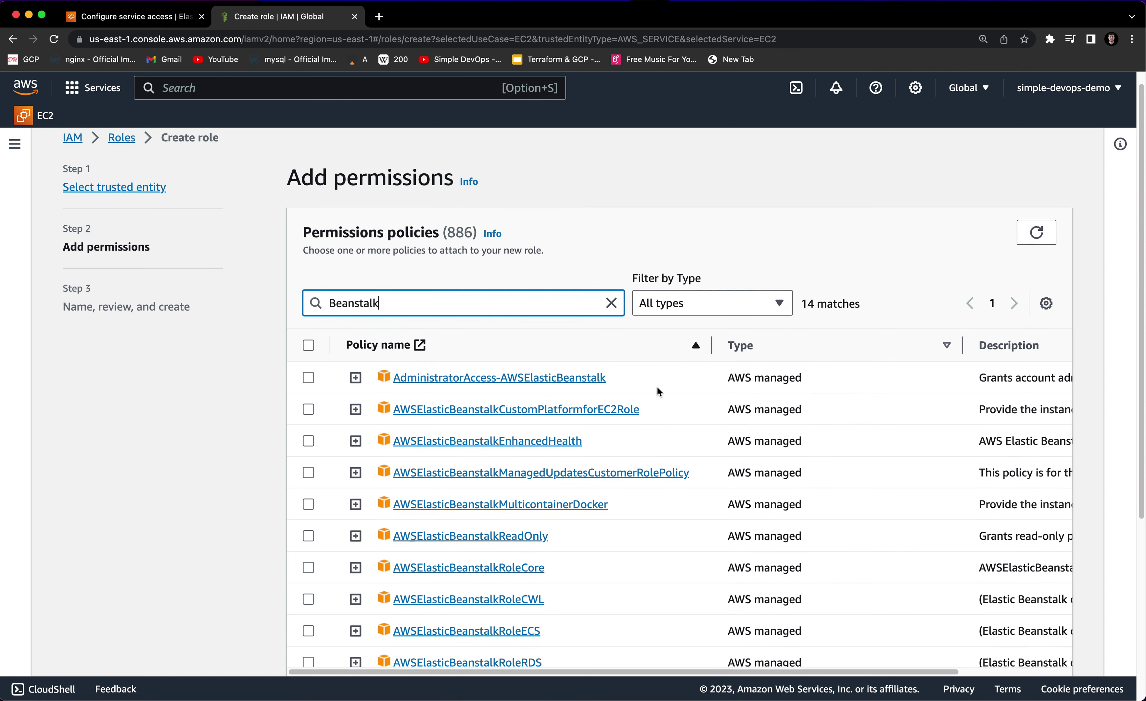
pyautogui.scroll(-5, 657, 392)
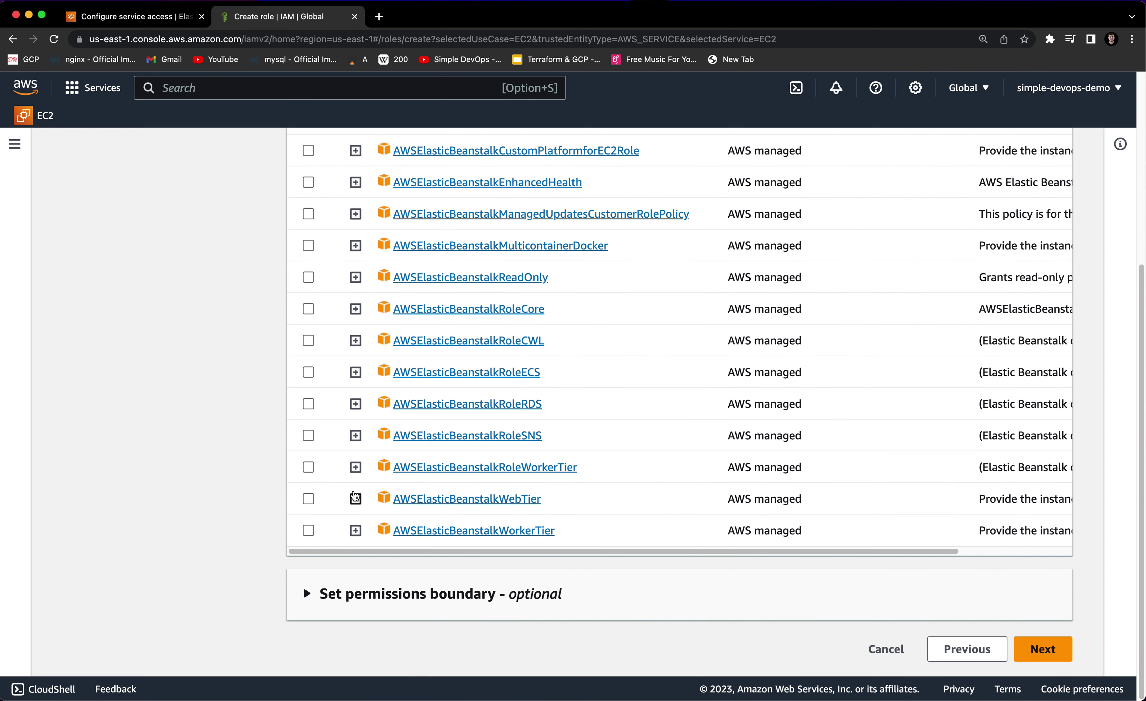
pyautogui.click(308, 500)
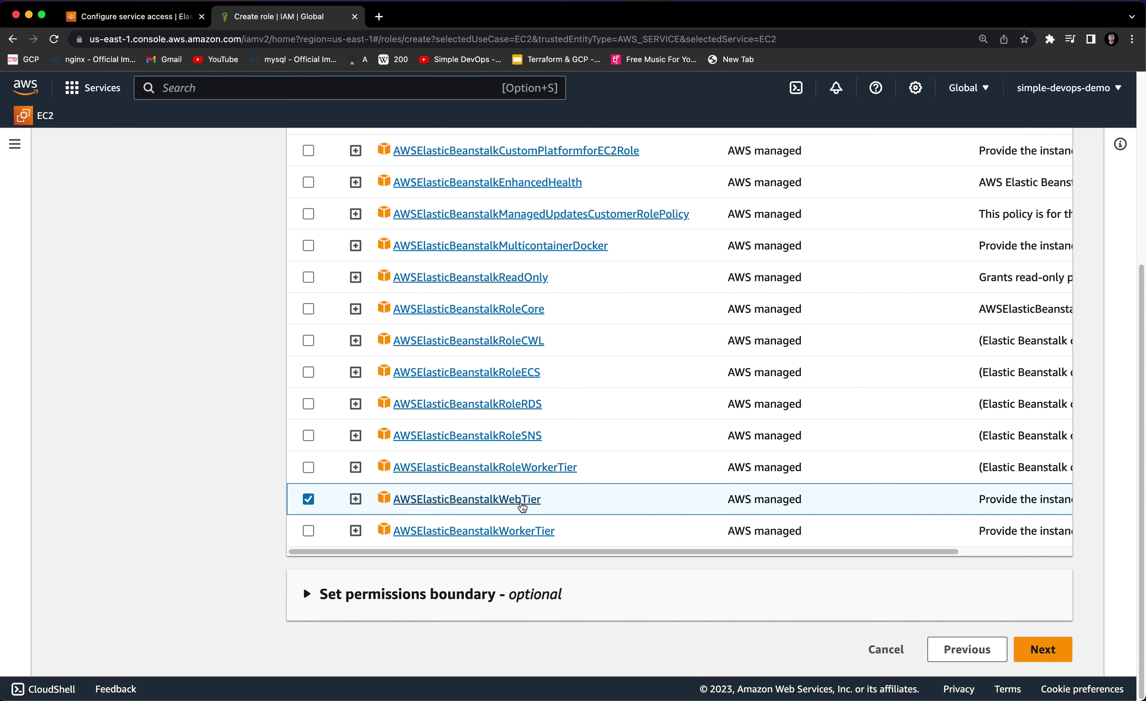
pyautogui.click(308, 530)
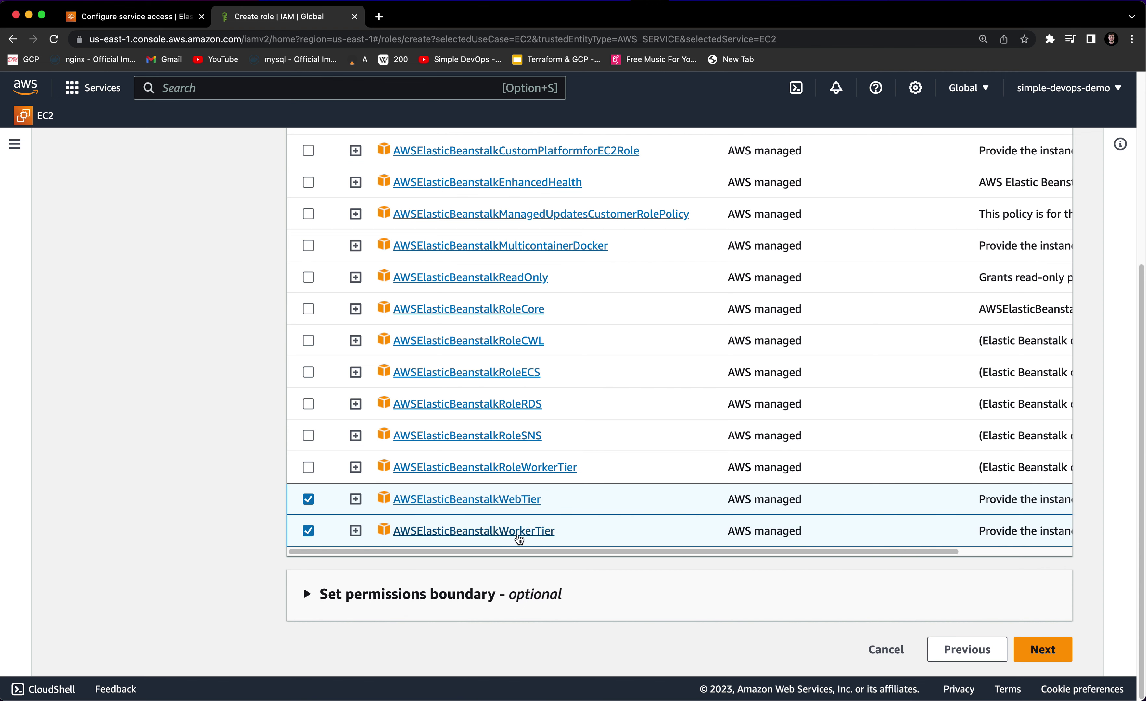
pyautogui.scroll(1, 499, 505)
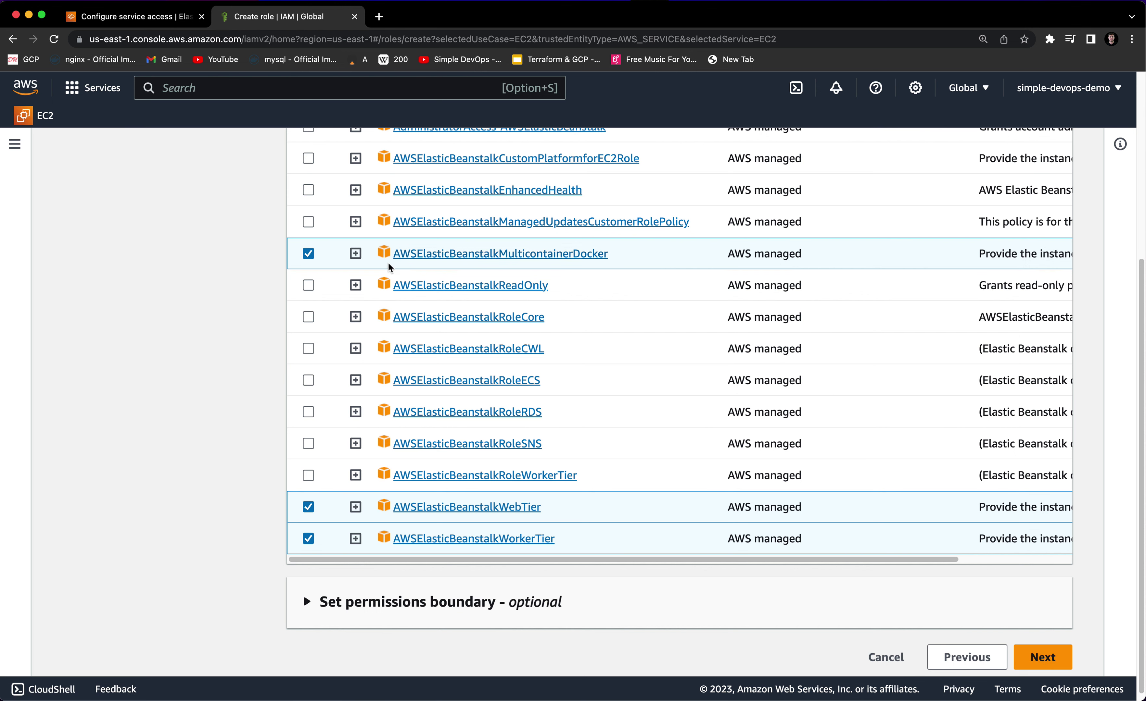
pyautogui.click(1038, 656)
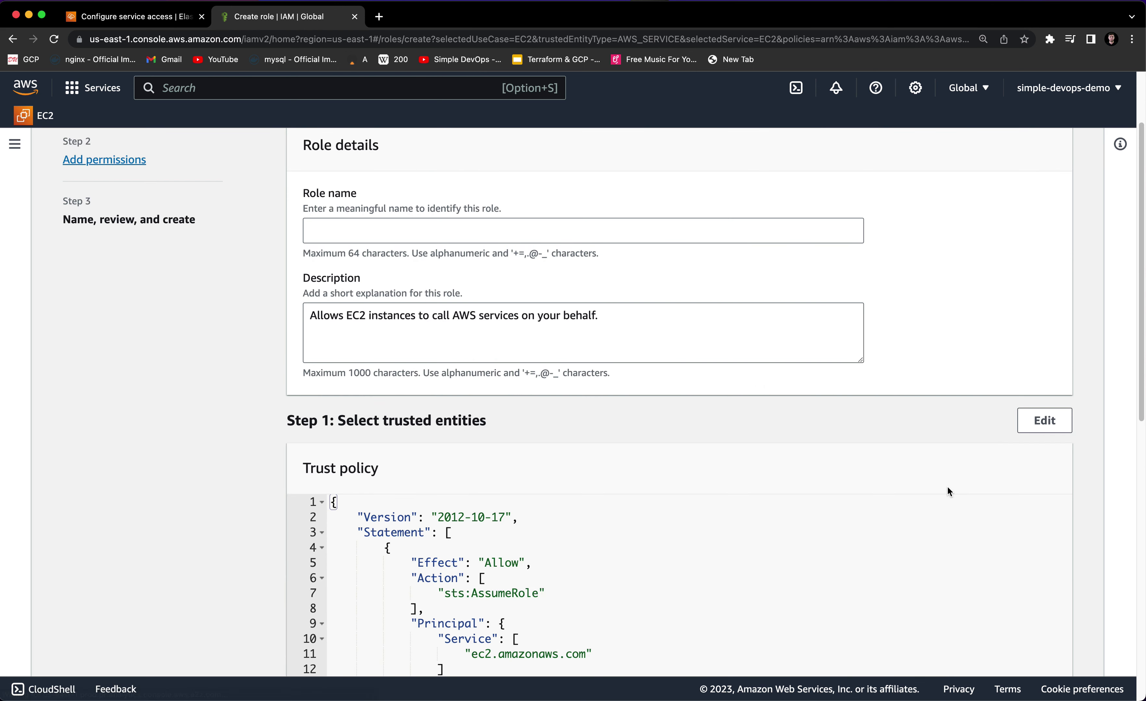
# - Name the role aws-elasticbeanstalk-ec2-role and create it with the default description and no tags
pyautogui.click(438, 238)
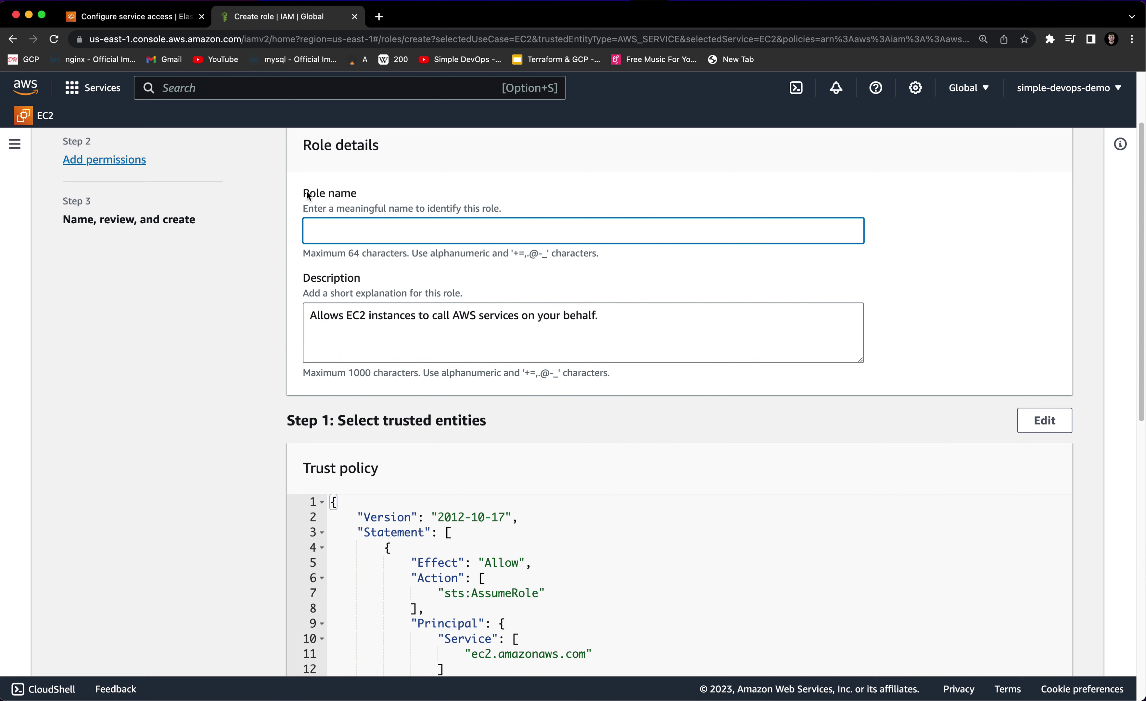
pyautogui.write('aws-elasticbeanstalk-role')
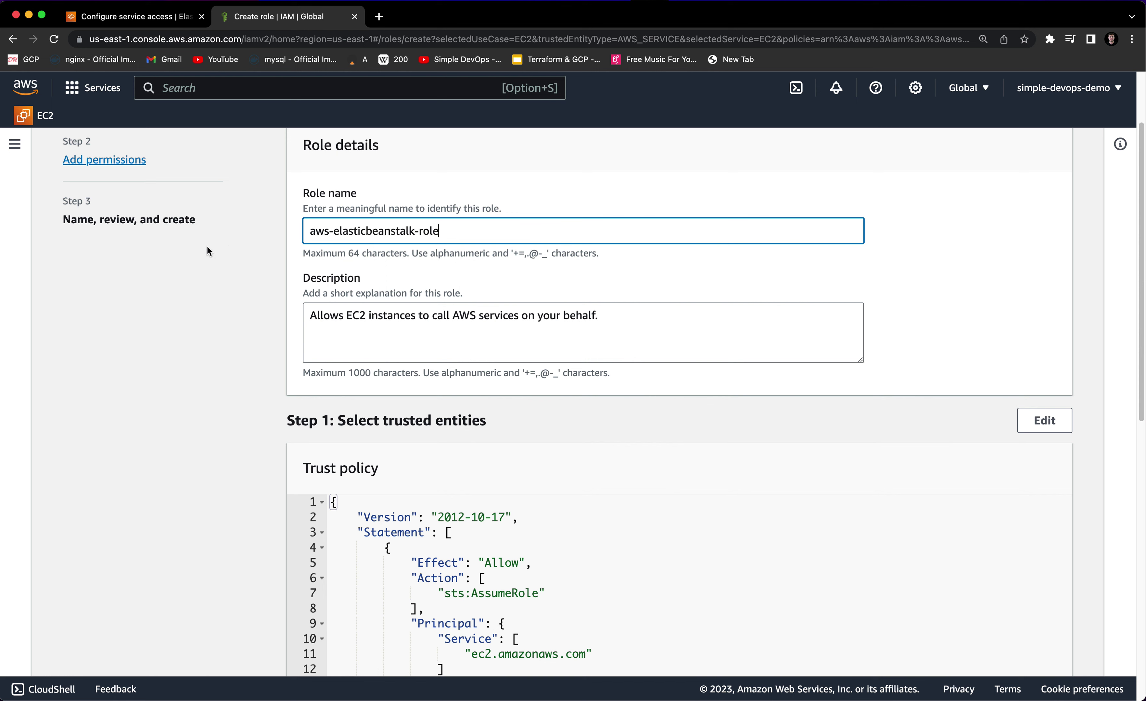
pyautogui.press('BackSpace')
pyautogui.press('BackSpace')
pyautogui.press('BackSpace')
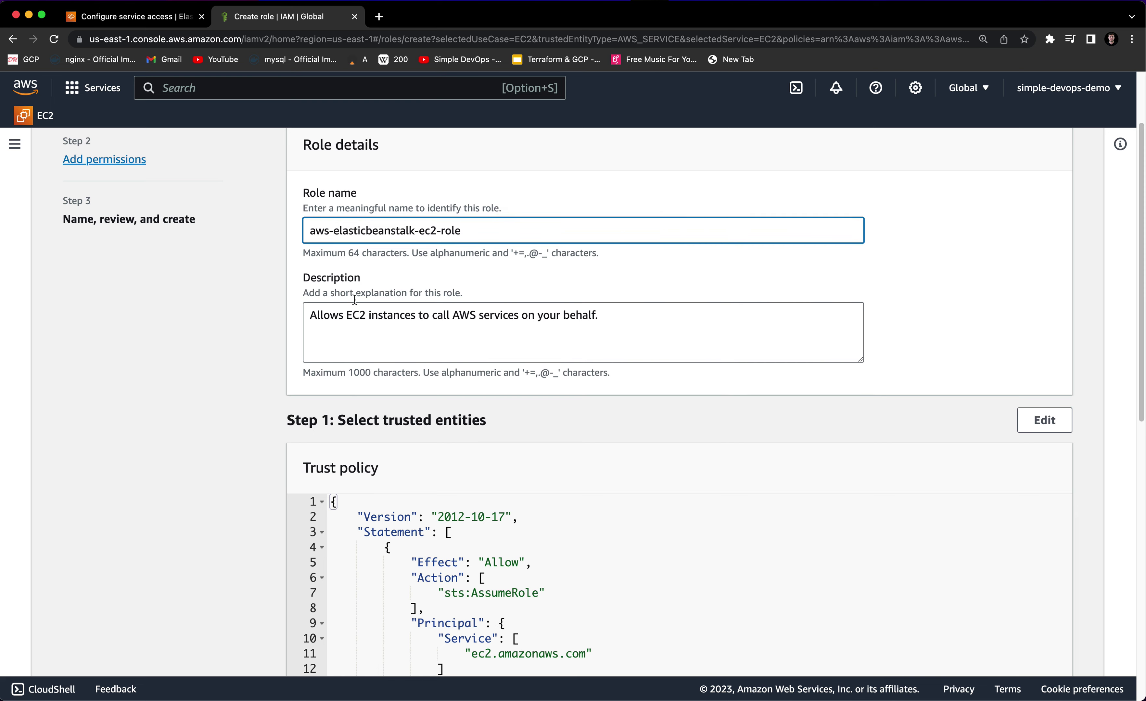
pyautogui.scroll(-12, 432, 340)
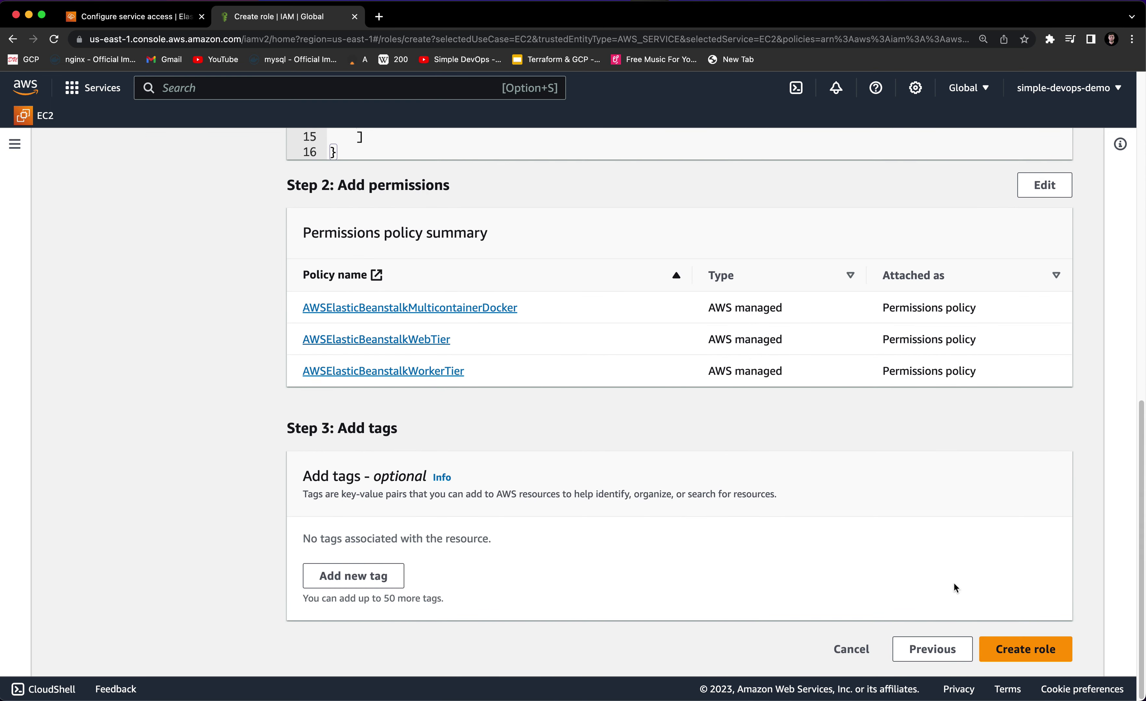
pyautogui.click(1004, 647)
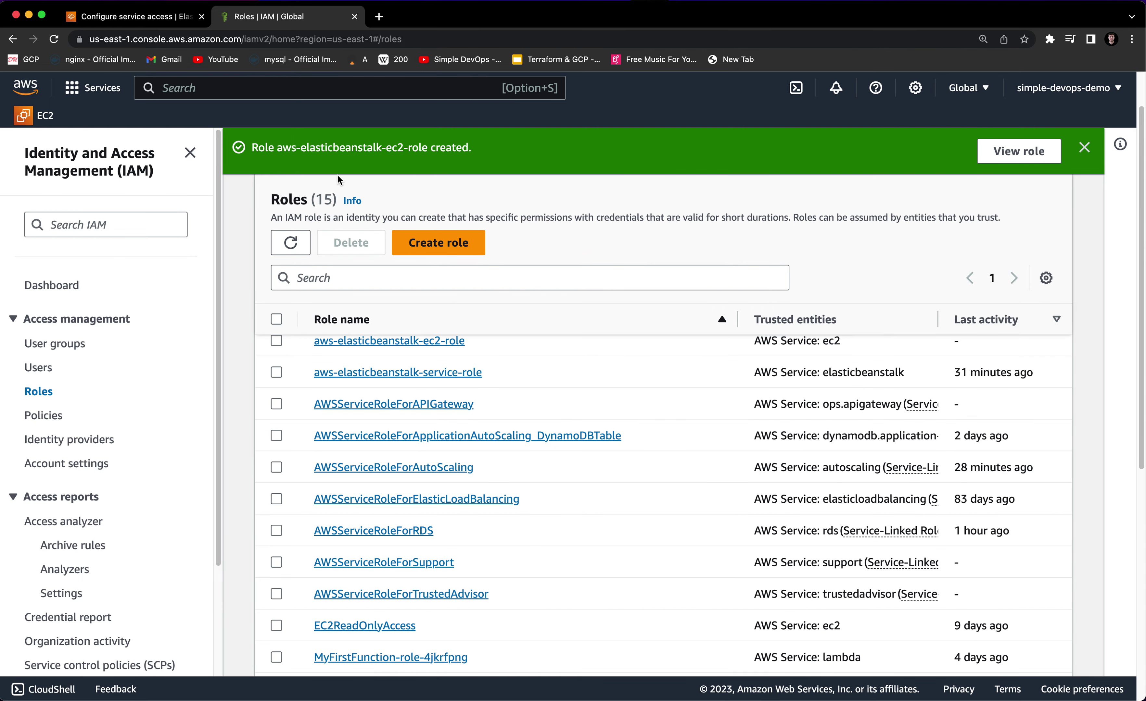
# - Return to the Elastic Beanstalk configuration, refresh the EC2 instance profiles, use aws-elasticbeanstalk-ec2-role, and proceed to the networking settings
pyautogui.click(136, 18)
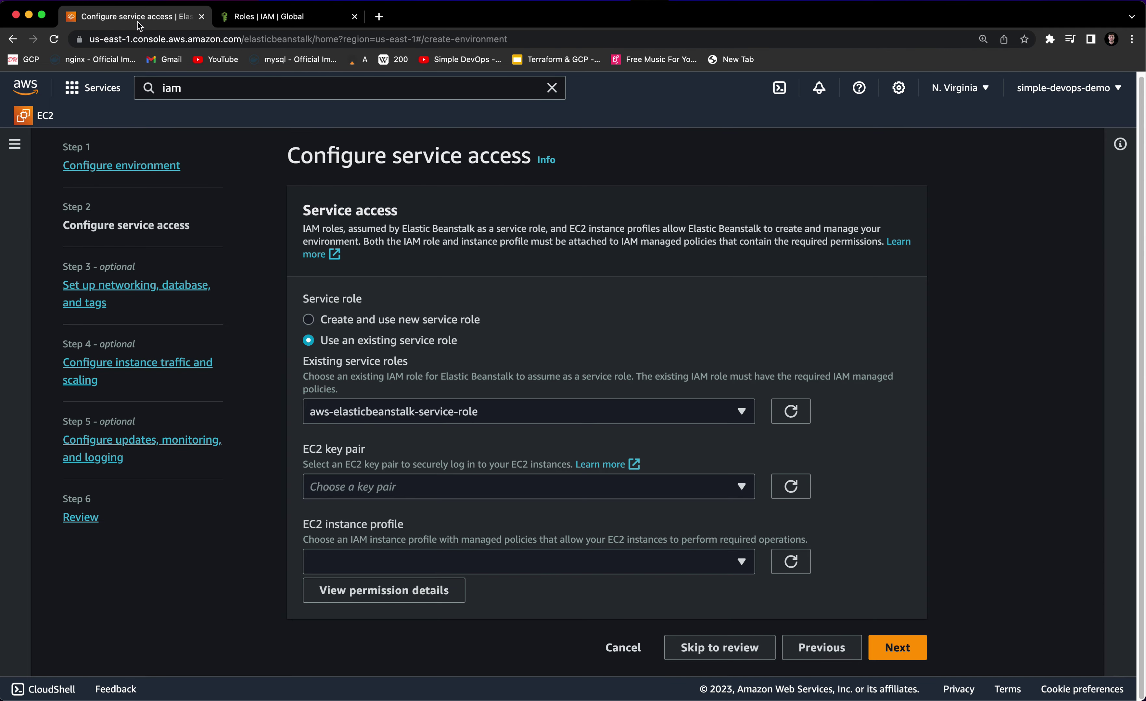
pyautogui.click(795, 570)
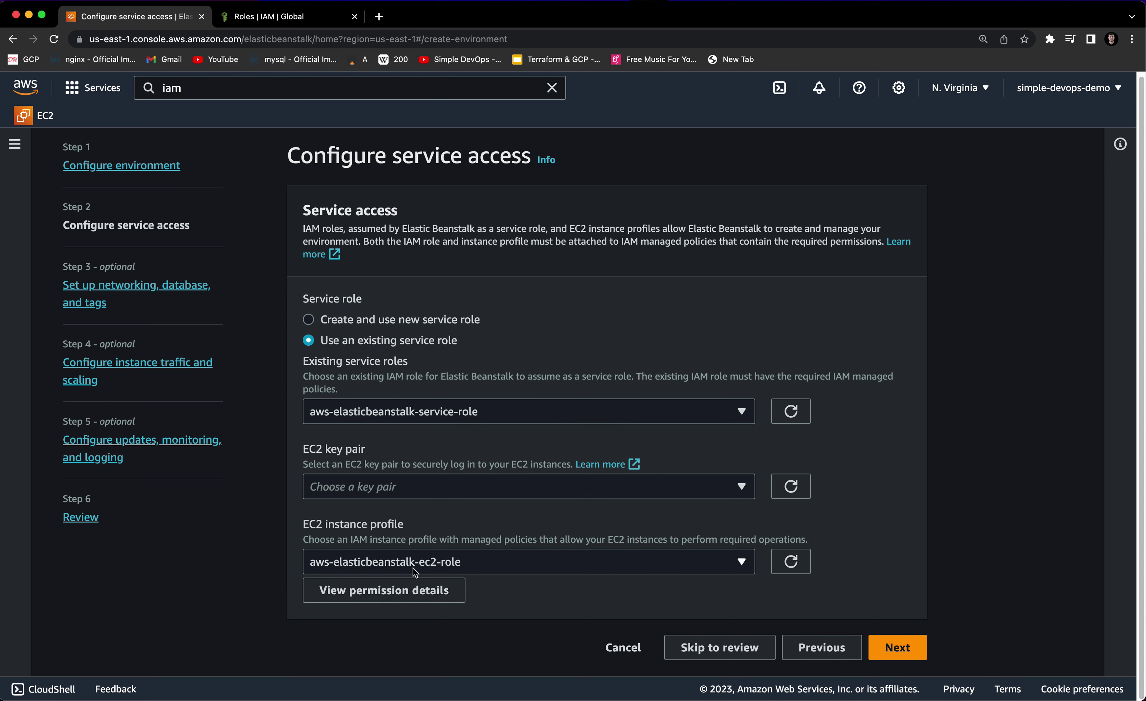
pyautogui.click(901, 652)
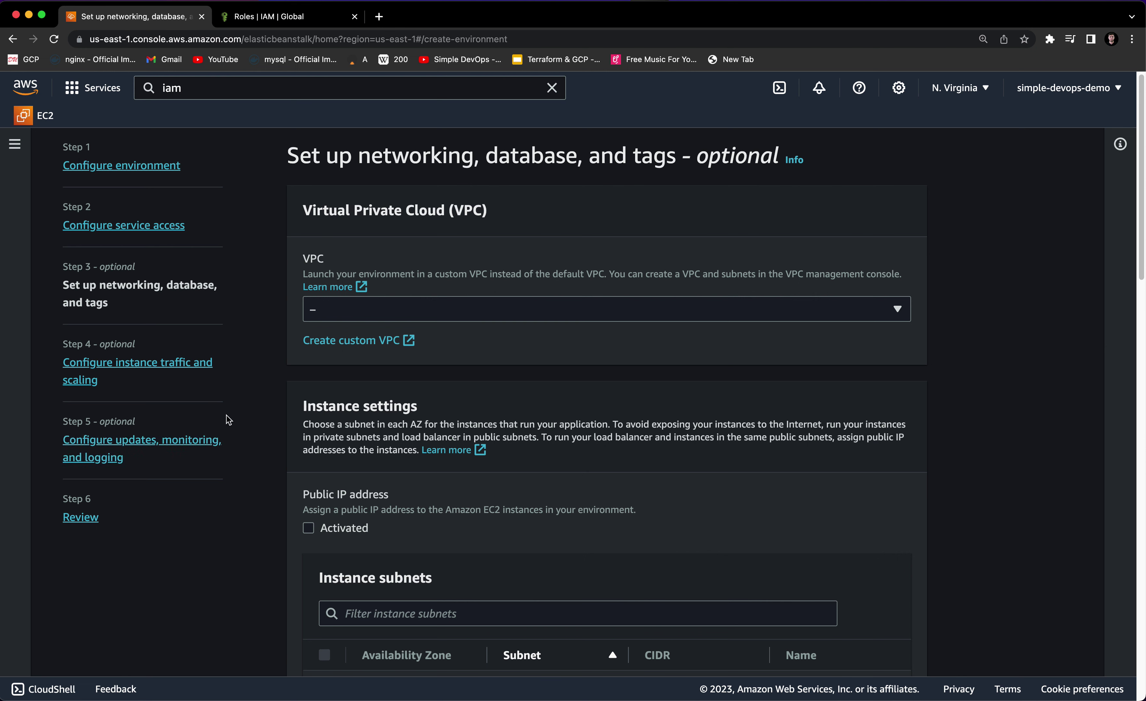
# - Skip the optional networking, database and tag settings, review the whole configuration, and submit the environment for creation
pyautogui.scroll(-20, 409, 427)
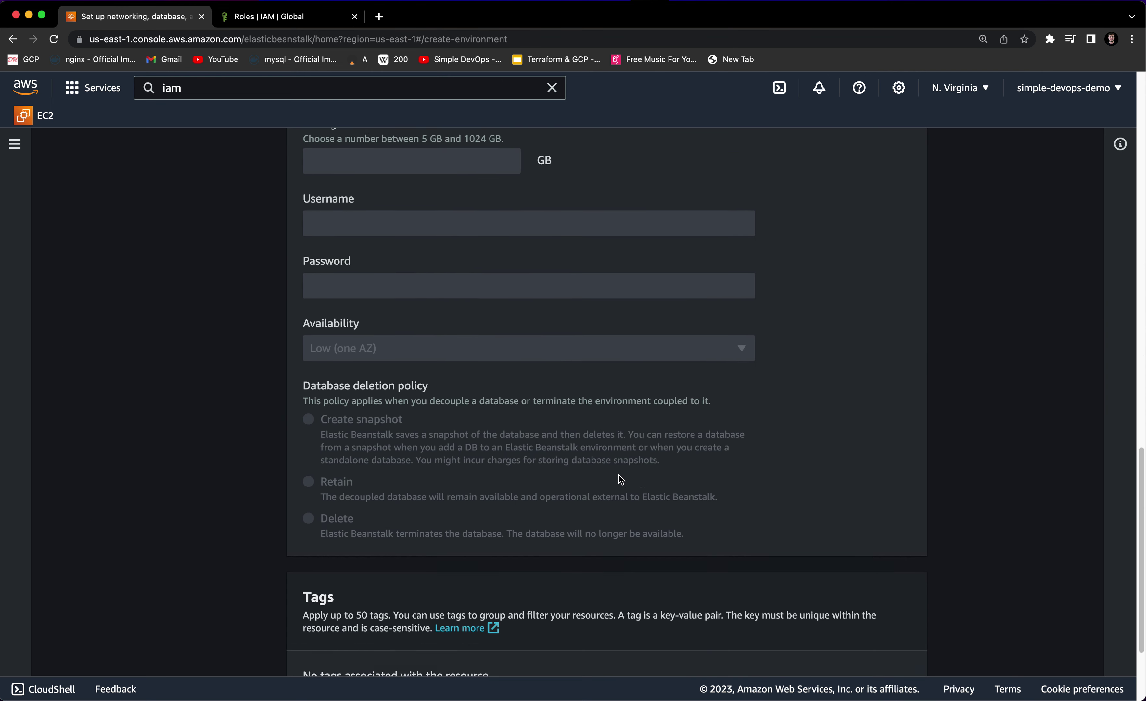
pyautogui.scroll(-3, 618, 476)
pyautogui.click(741, 648)
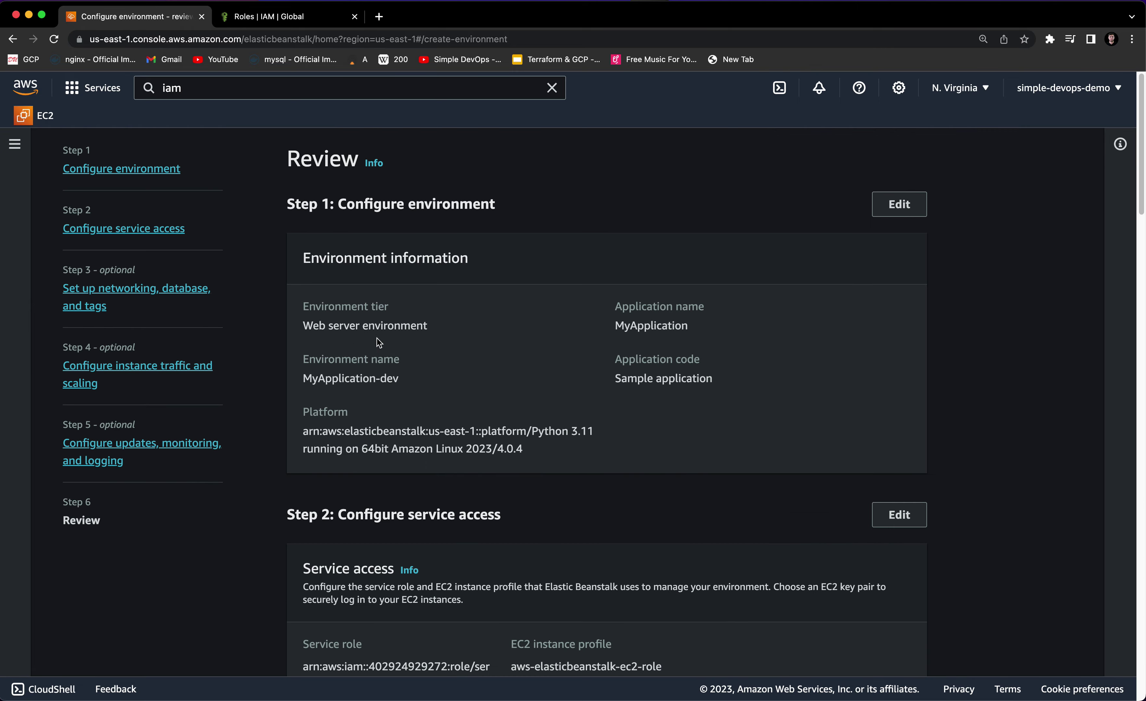
pyautogui.scroll(-20, 377, 338)
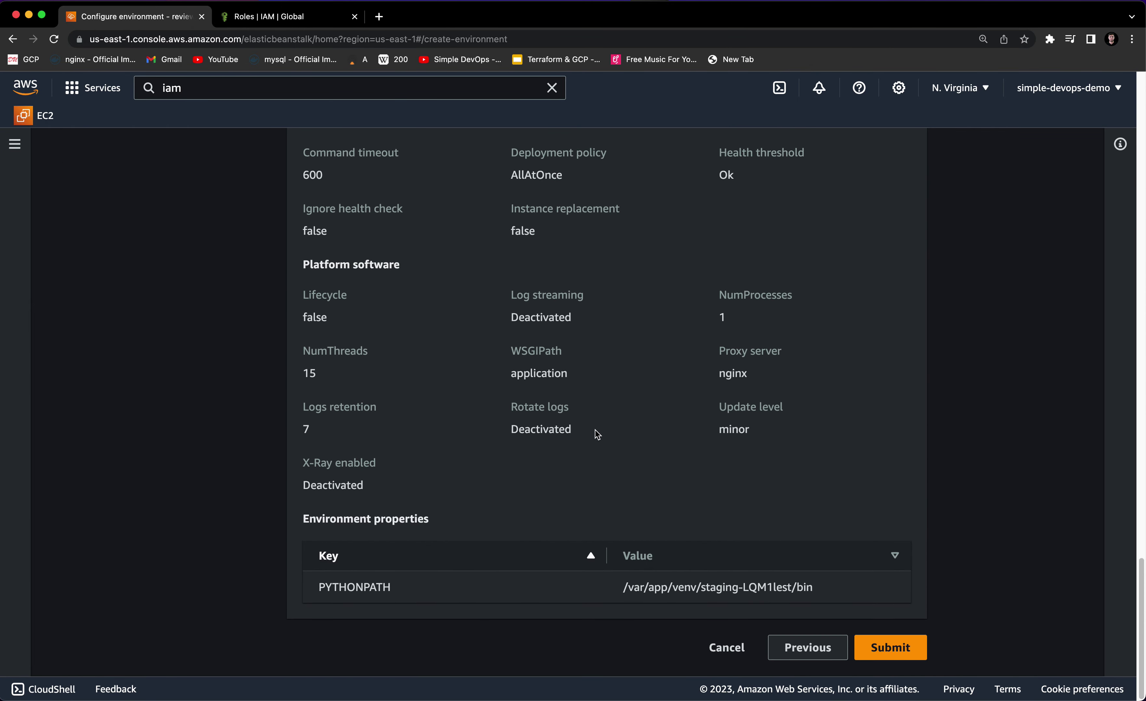
pyautogui.click(906, 646)
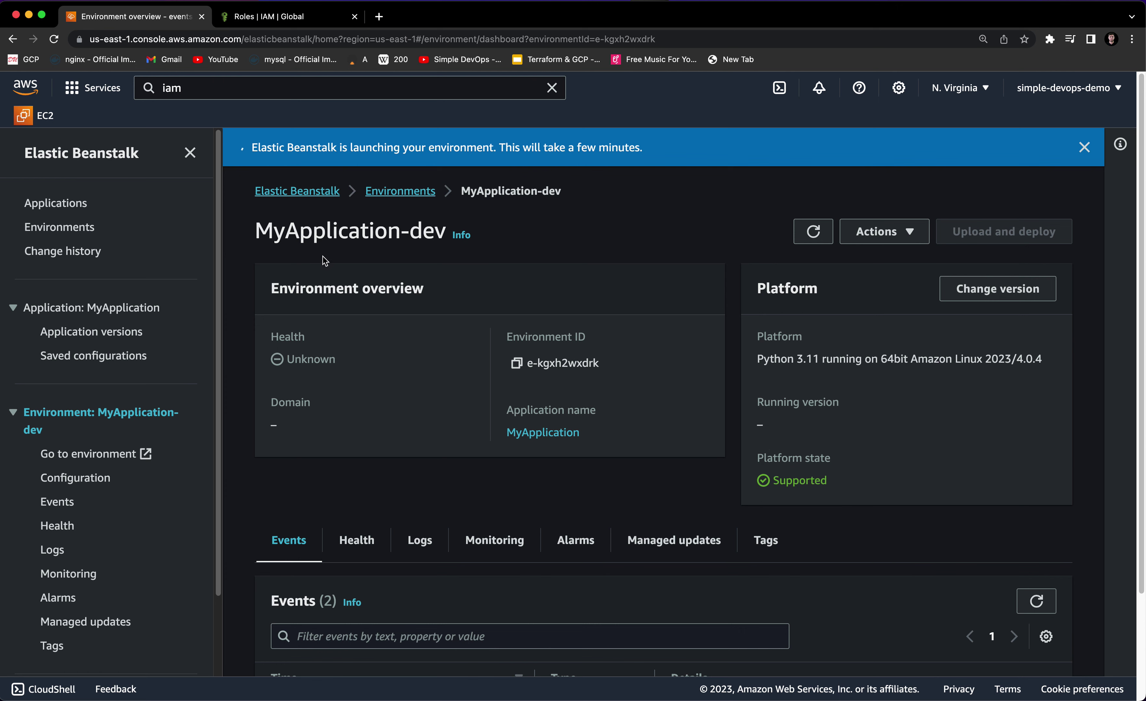
# - Check the launch progress of the MyApplication-dev environment by refreshing its event list and reviewing its overview
pyautogui.moveTo(269, 230); pyautogui.dragTo(438, 234)
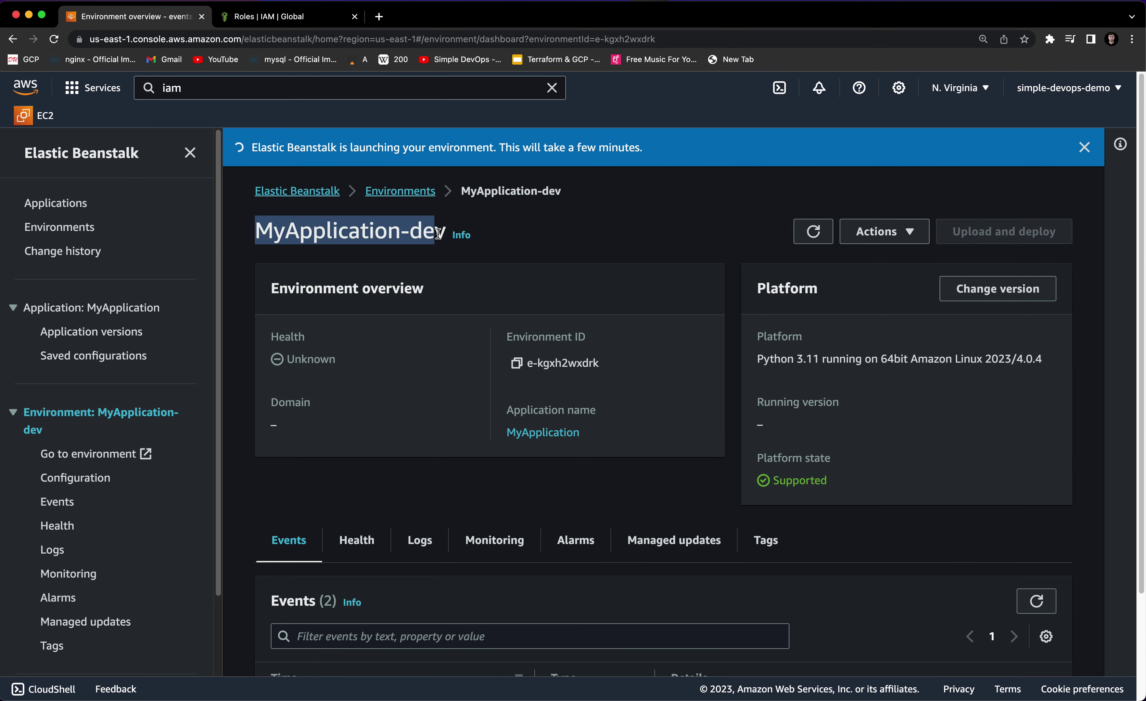
pyautogui.scroll(-3, 524, 307)
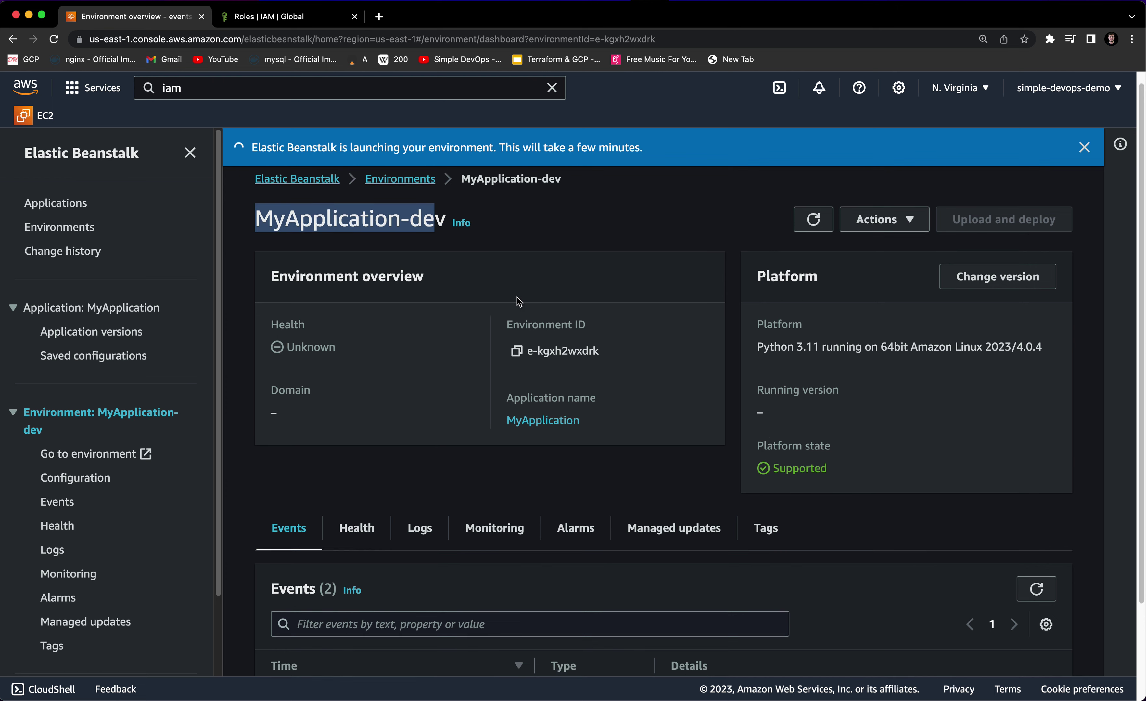
pyautogui.scroll(-1, 314, 452)
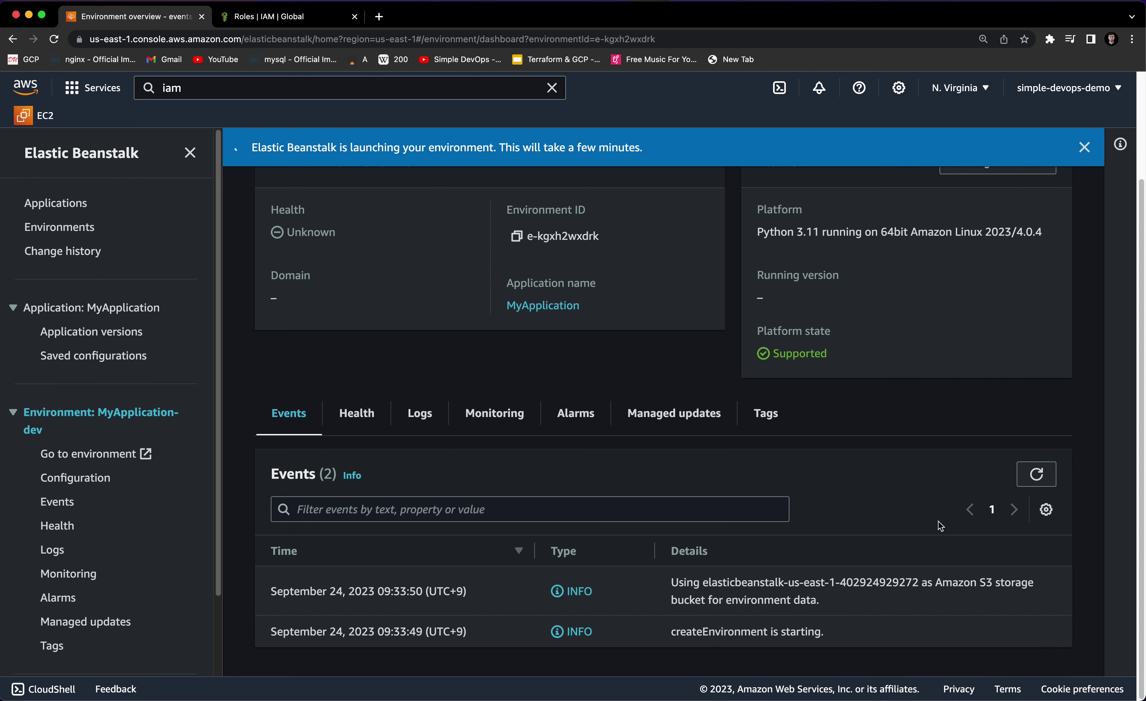
pyautogui.click(1036, 475)
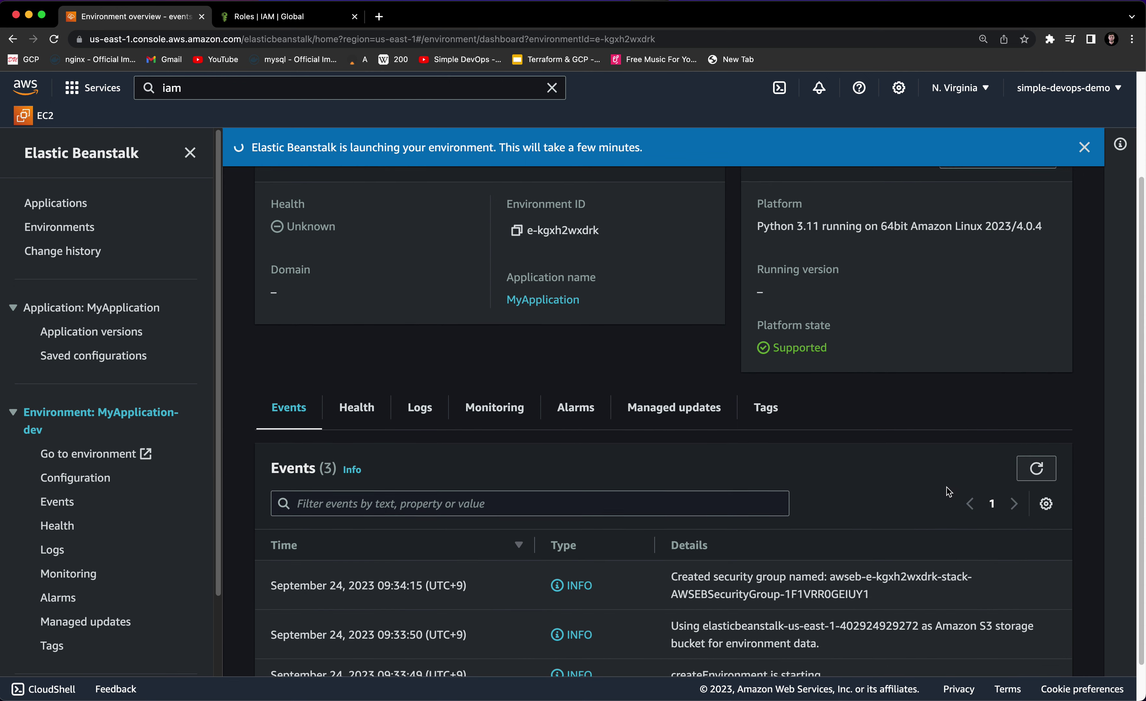
pyautogui.scroll(-2, 946, 491)
pyautogui.scroll(3, 724, 517)
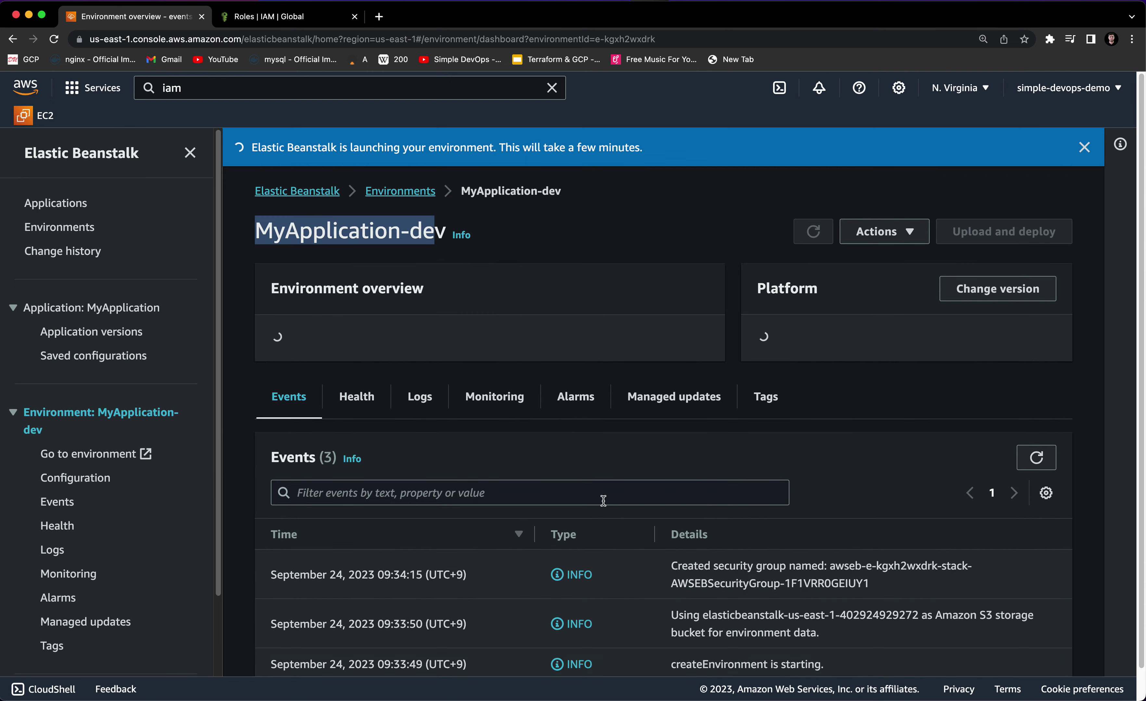
pyautogui.scroll(-1, 676, 501)
pyautogui.click(1036, 533)
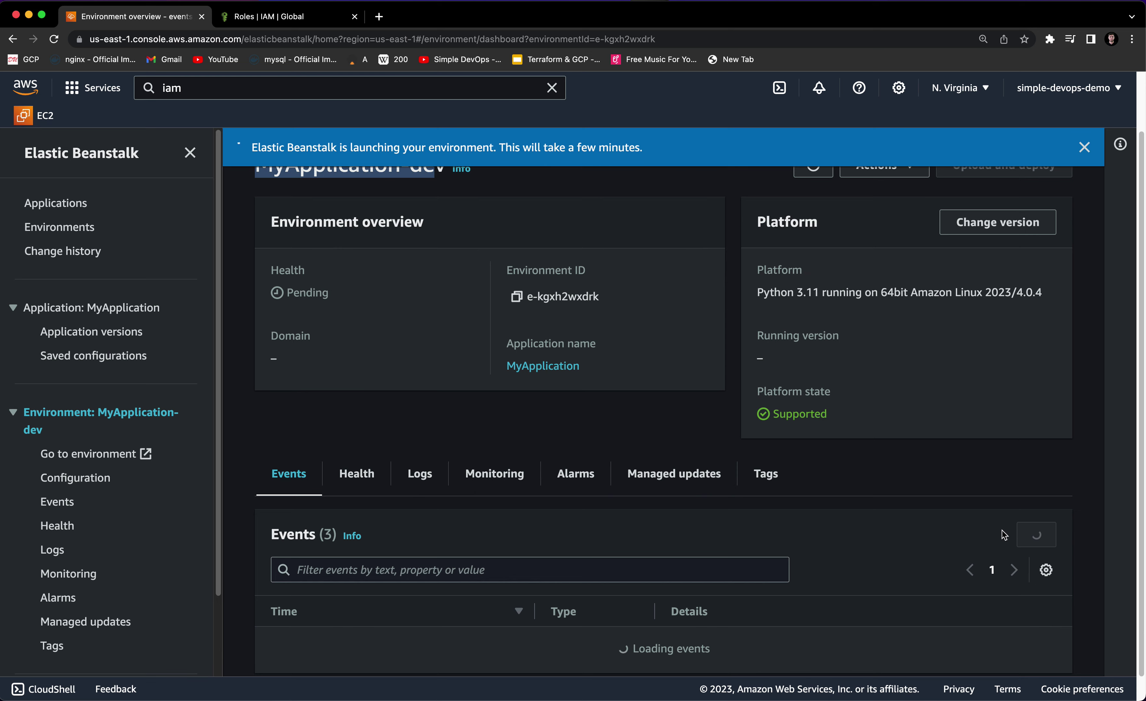
pyautogui.scroll(-2, 980, 526)
pyautogui.scroll(4, 869, 493)
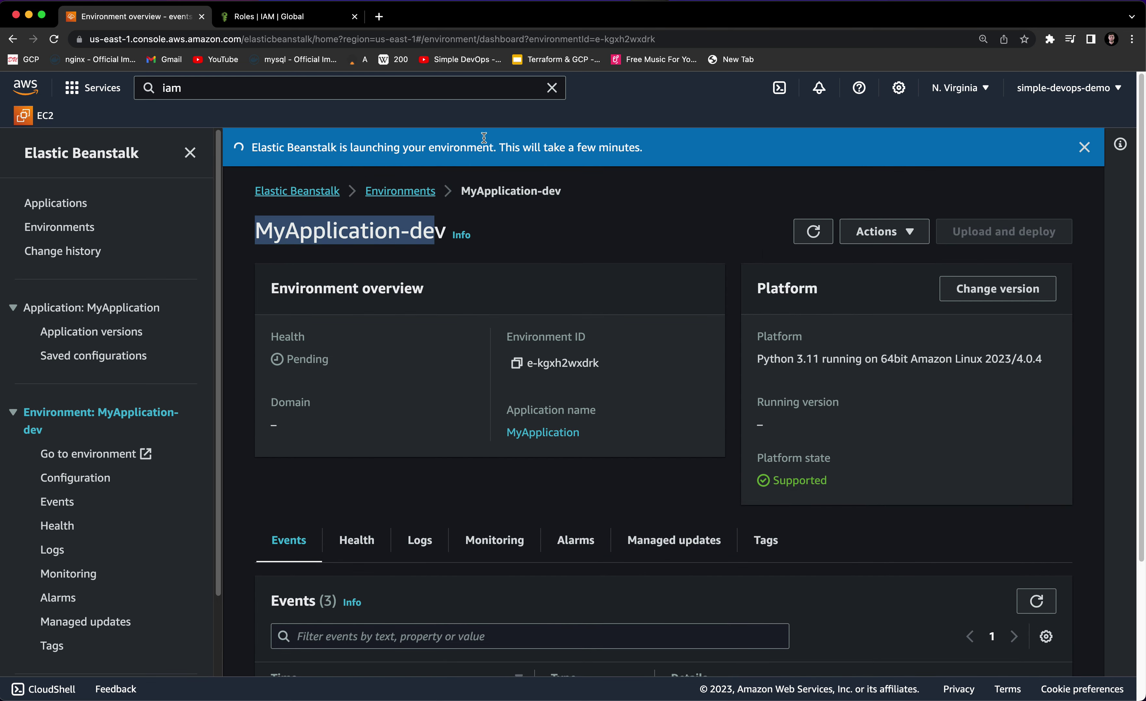
# - Search the AWS services for cloud formation and open the CloudFormation console in a separate browser tab
pyautogui.click(238, 89)
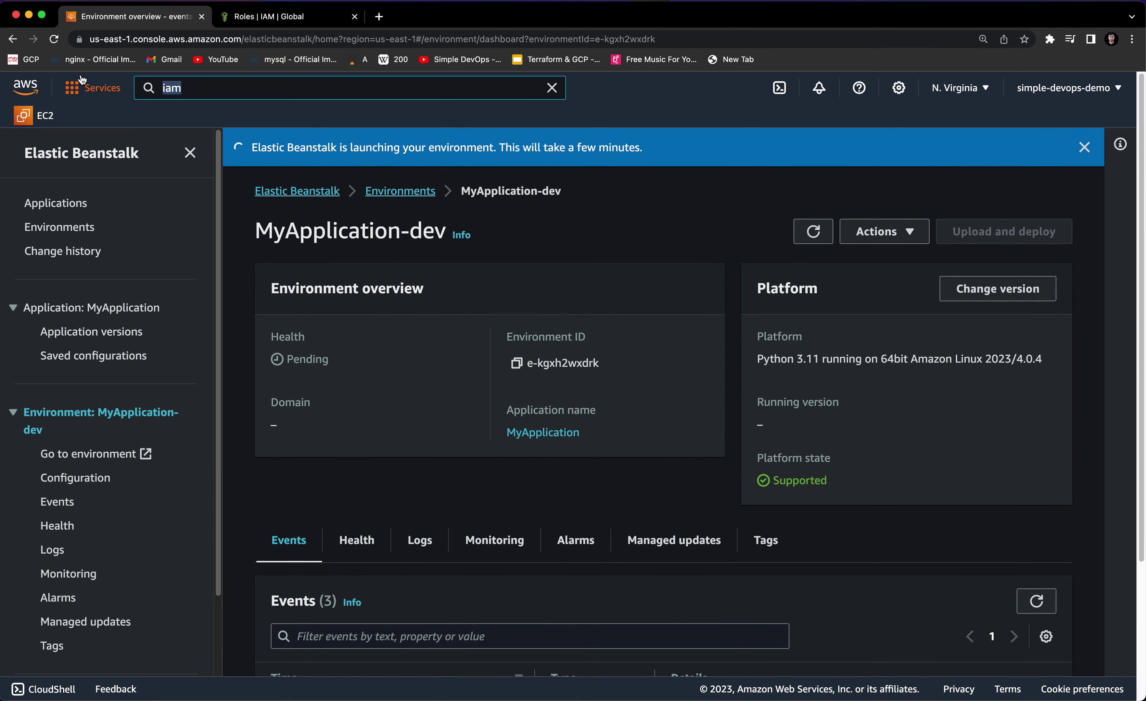
pyautogui.write('cloud fo')
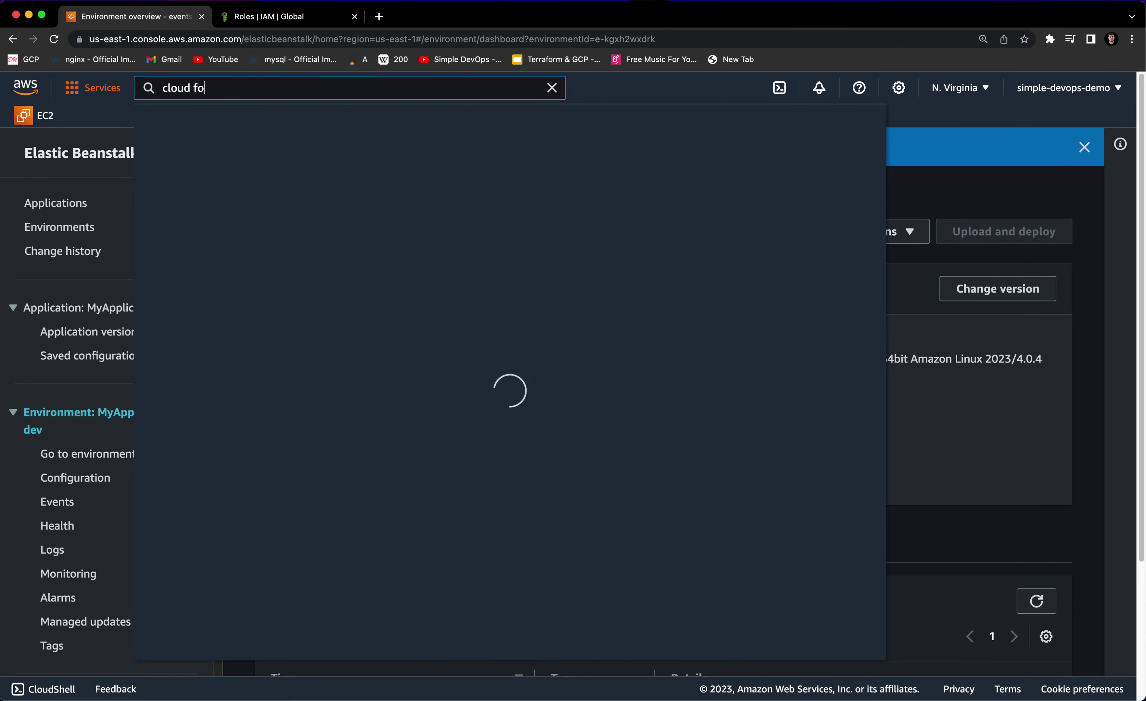
pyautogui.write('rmation')
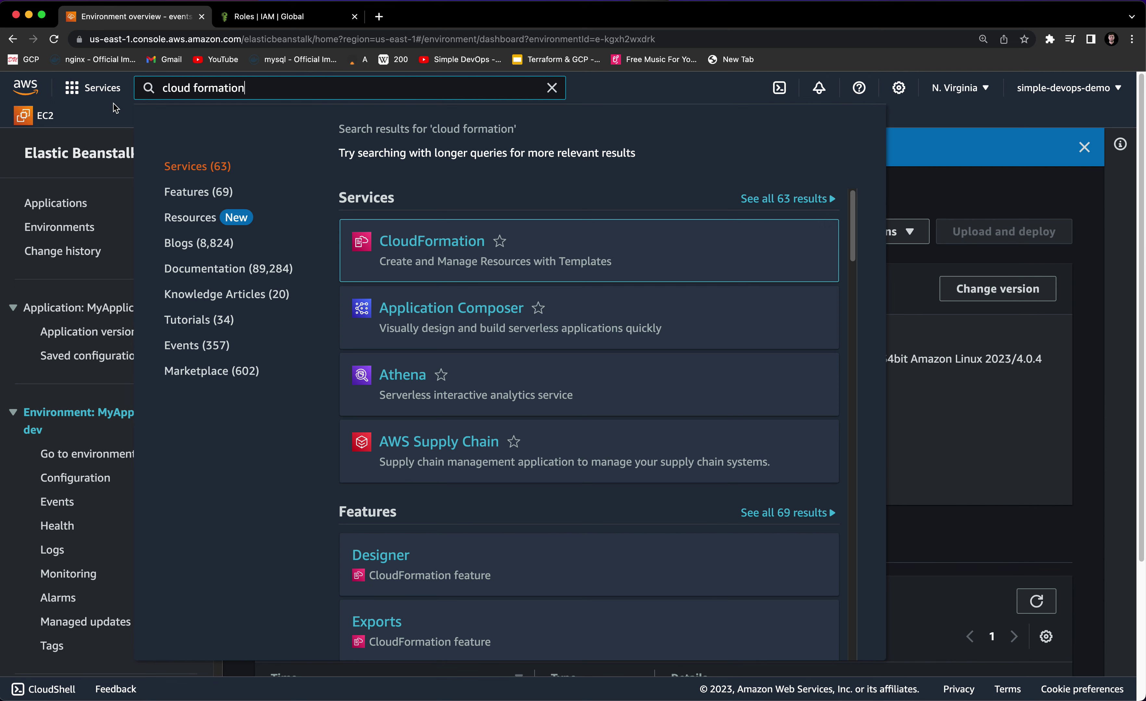
pyautogui.rightClick(382, 240)
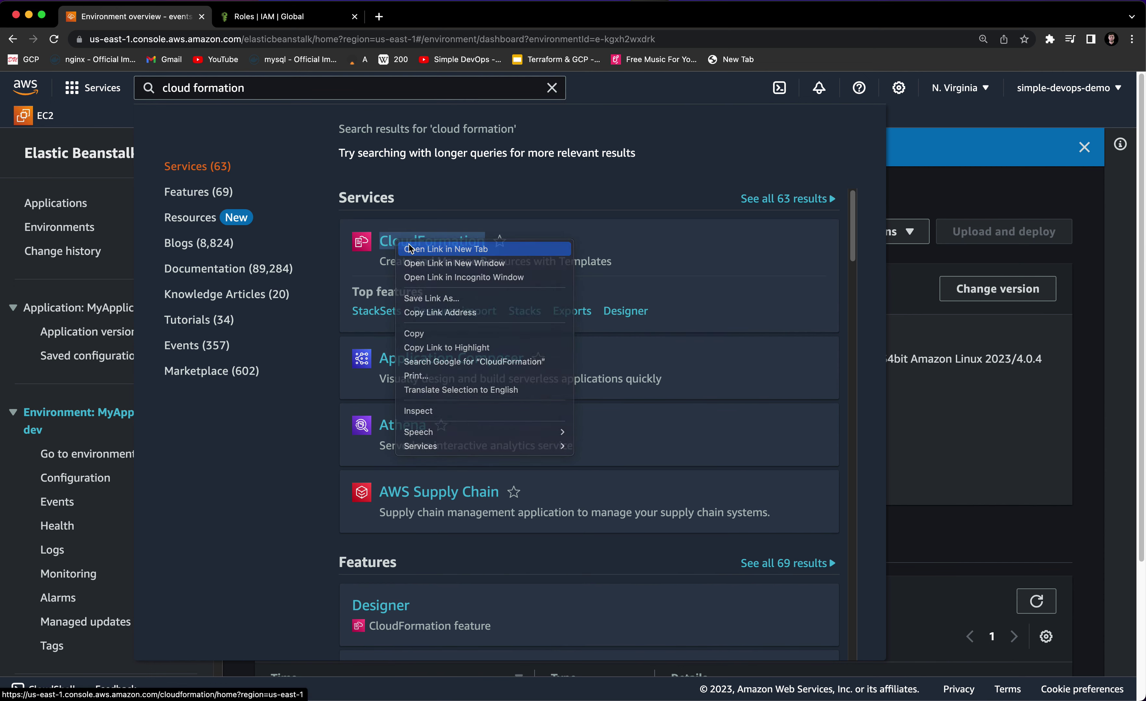
pyautogui.click(409, 246)
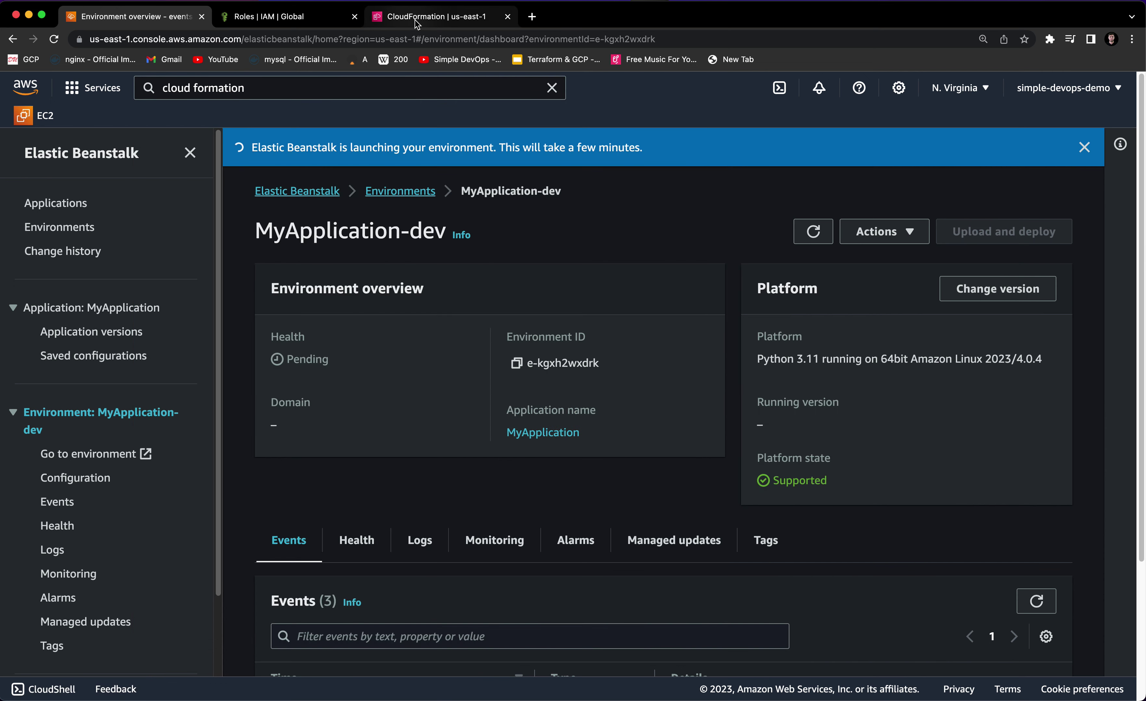
pyautogui.click(418, 19)
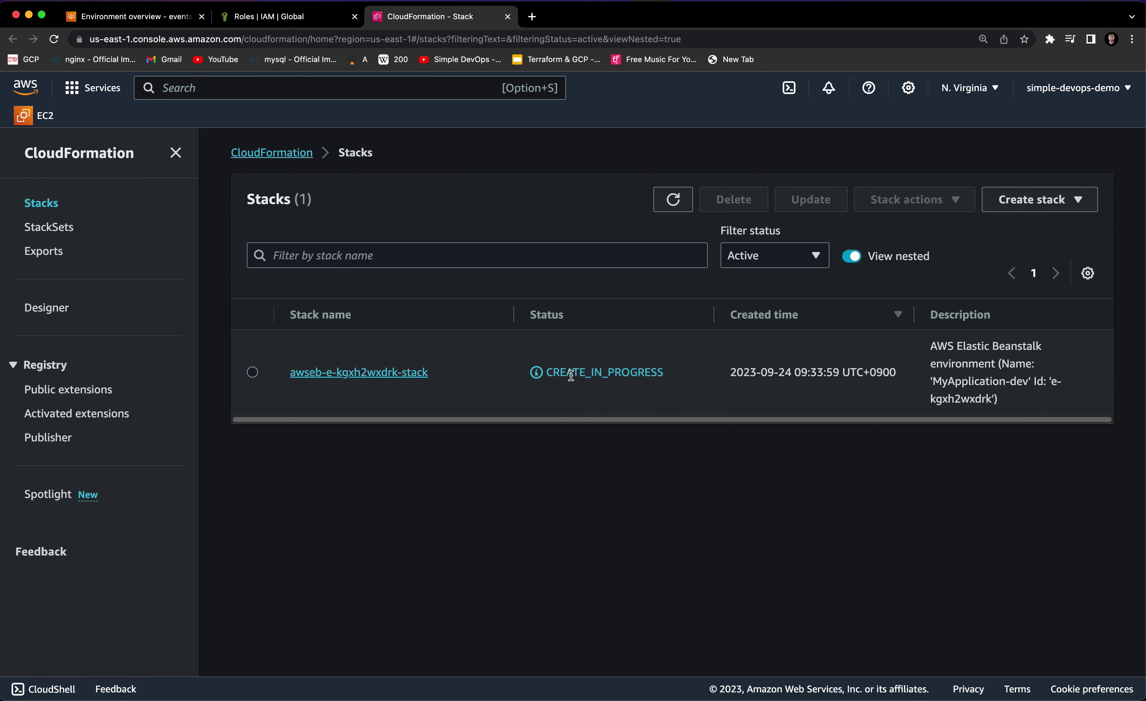
# - Open the stack belonging to the MyApplication-dev environment and examine its resource creation events
pyautogui.click(379, 380)
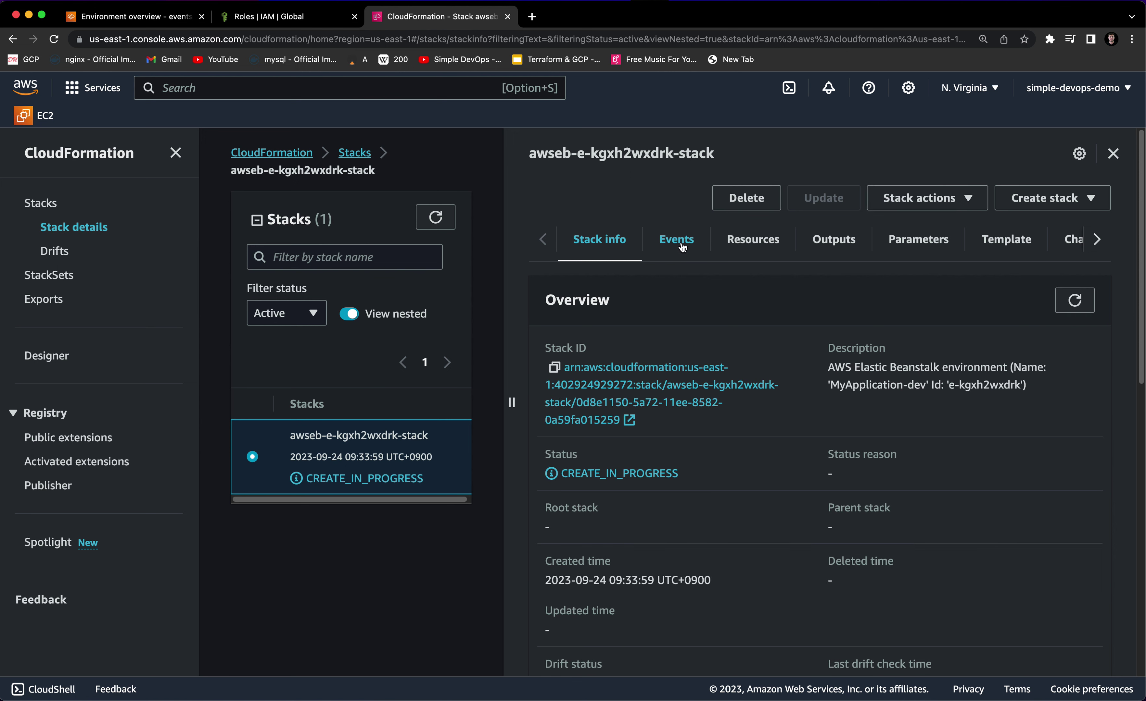
pyautogui.click(676, 239)
pyautogui.scroll(-2, 809, 444)
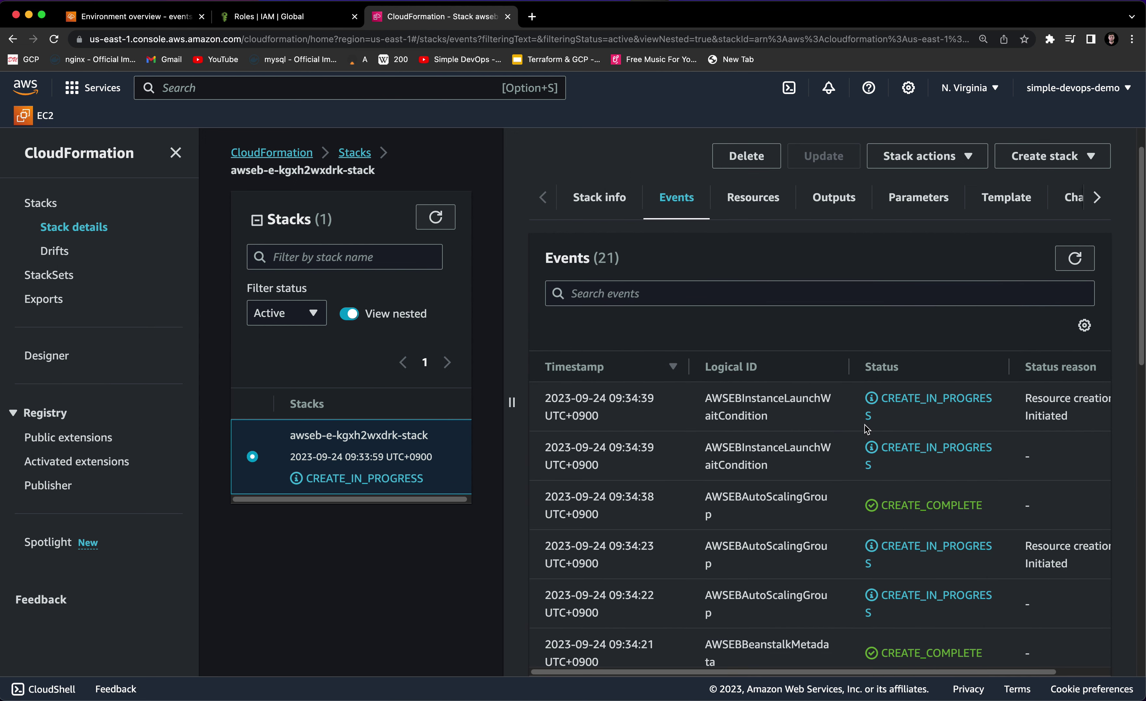
# - Display the template of the environment's CloudFormation stack and open it in Designer
pyautogui.scroll(-5, 866, 430)
pyautogui.scroll(6, 865, 437)
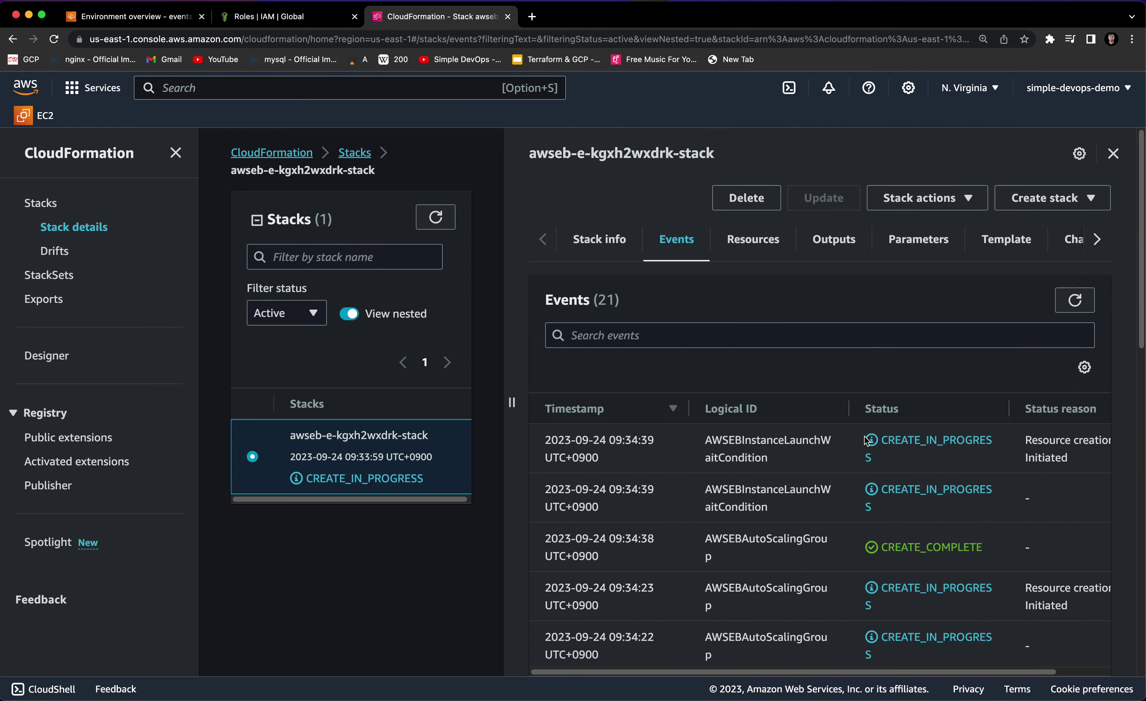
pyautogui.click(983, 249)
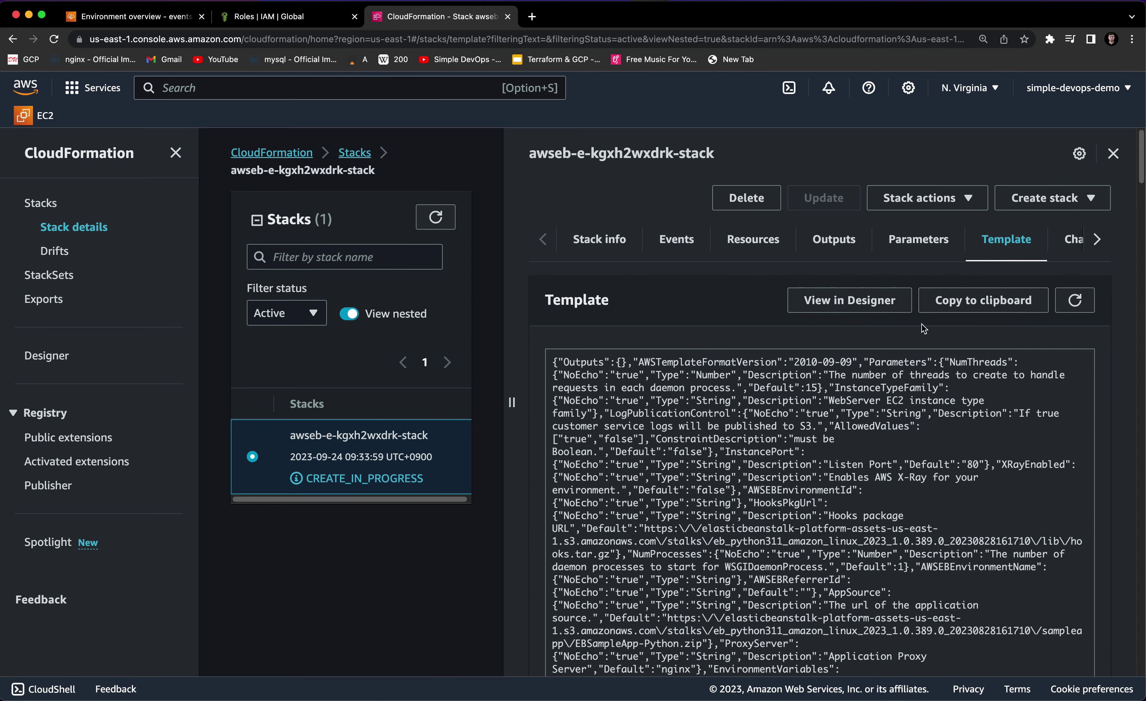
pyautogui.click(855, 306)
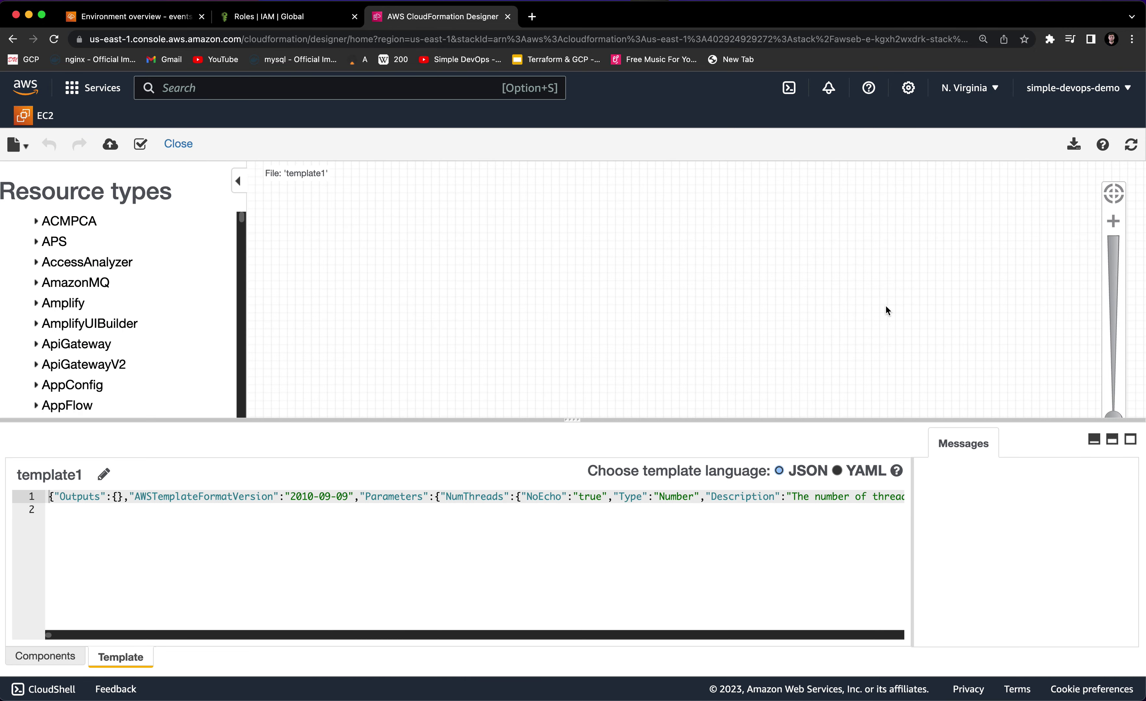
# - Enlarge the Designer canvas, examine the diagram of the stack's resources and connections, and return to the stack details
pyautogui.moveTo(874, 418); pyautogui.dragTo(875, 553)
pyautogui.scroll(5, 1101, 496)
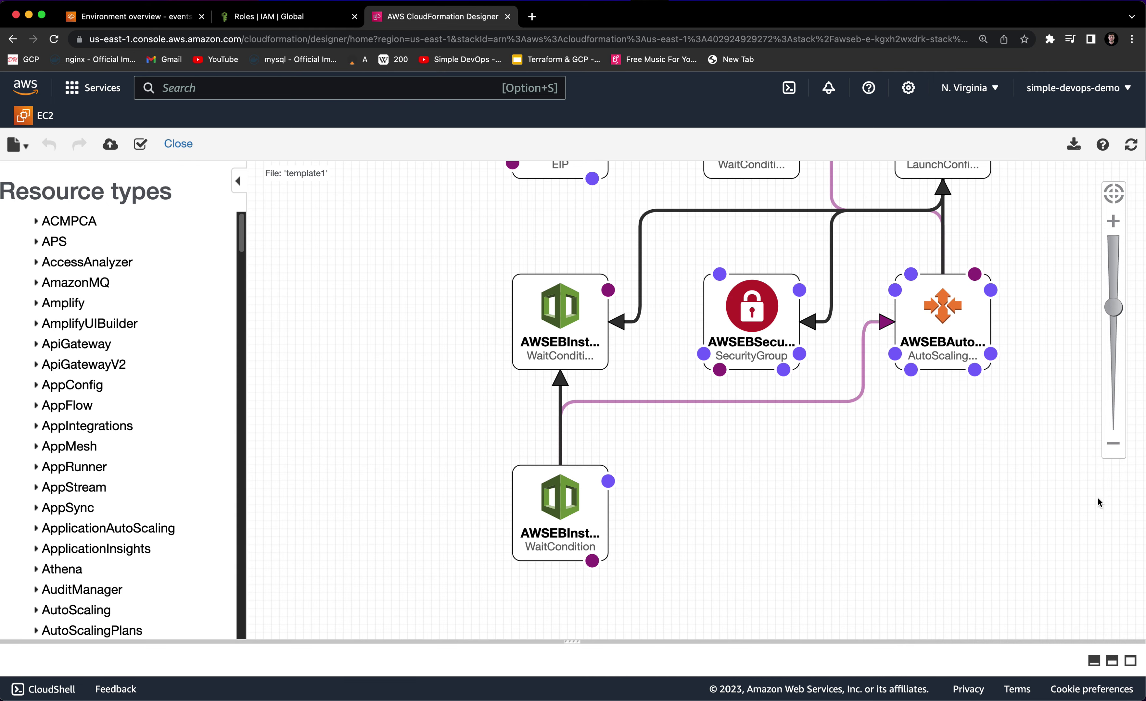
pyautogui.scroll(-1, 983, 450)
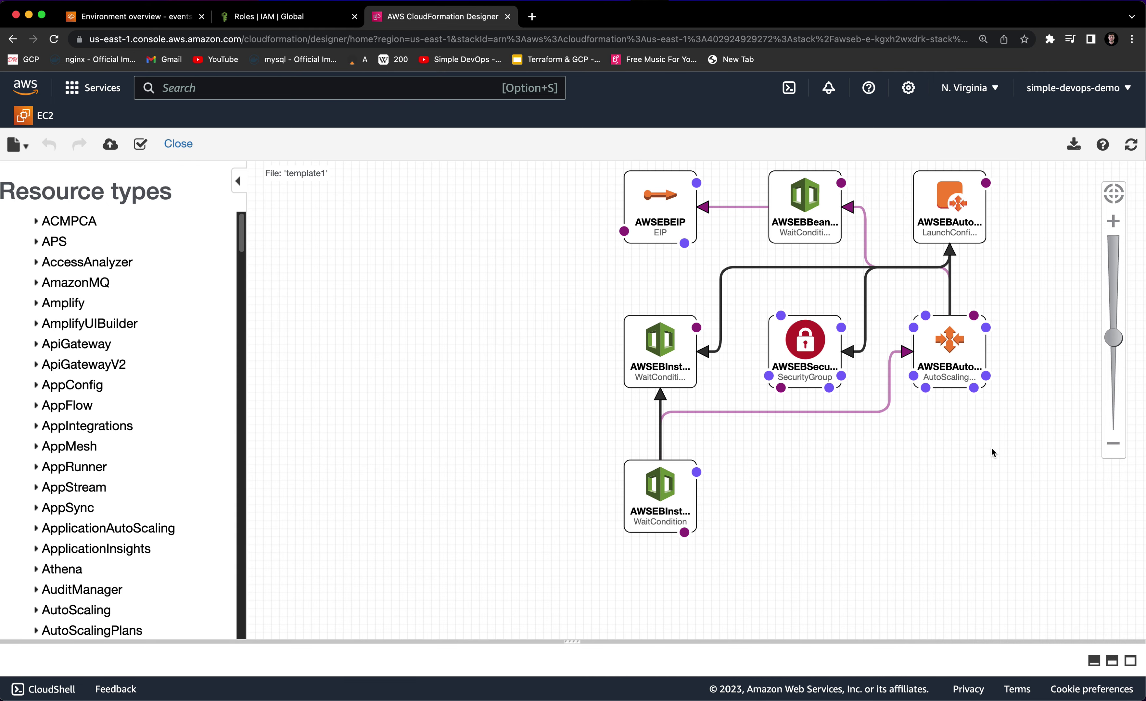
pyautogui.moveTo(993, 453); pyautogui.dragTo(865, 471)
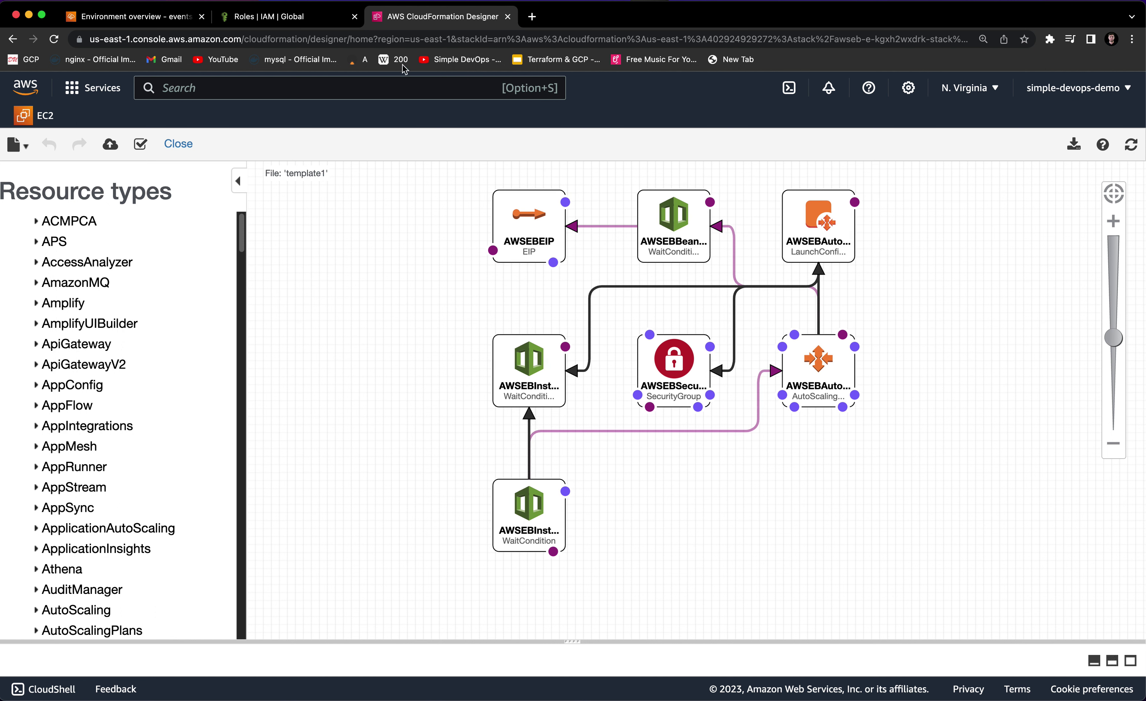
pyautogui.click(13, 39)
pyautogui.click(605, 254)
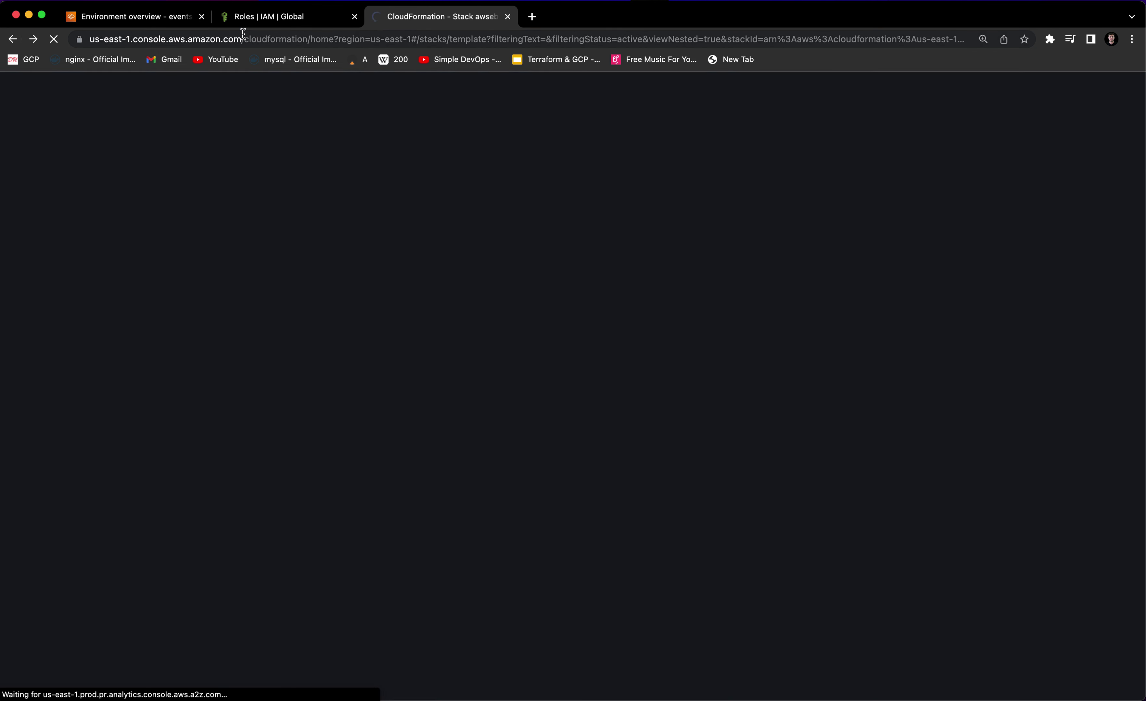
# - Switch to the MyApplication-dev environment in Elastic Beanstalk, refresh its event list and review the latest deployment events
pyautogui.click(141, 21)
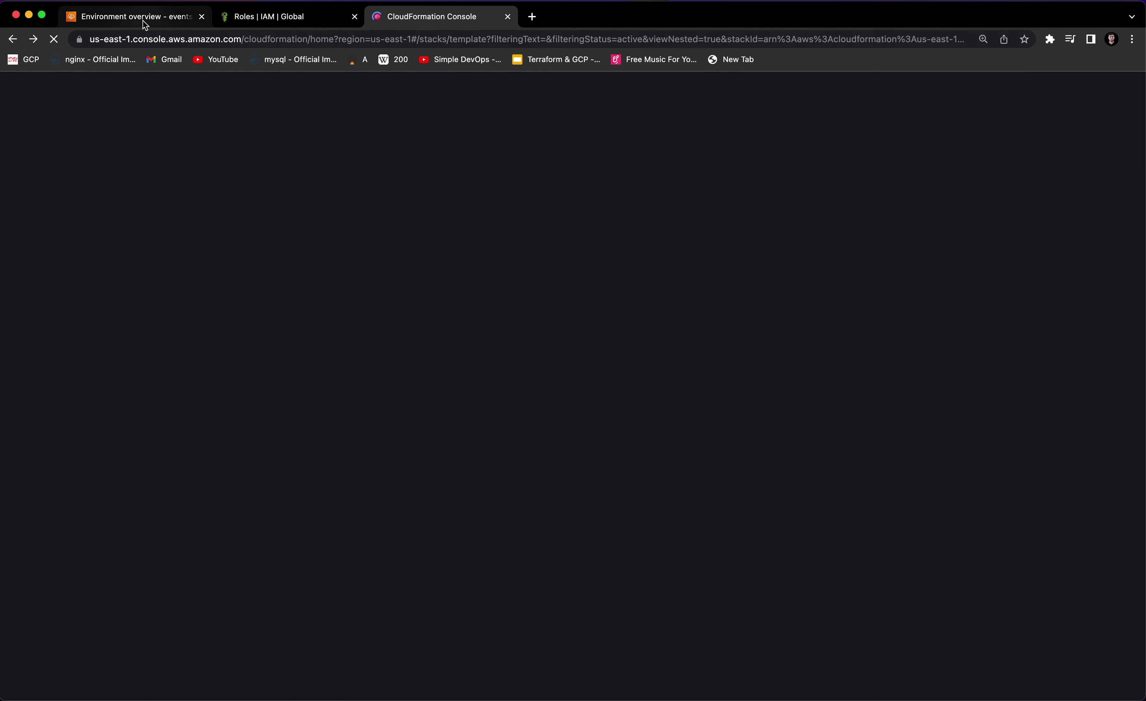
pyautogui.scroll(-5, 499, 306)
pyautogui.scroll(-1, 496, 313)
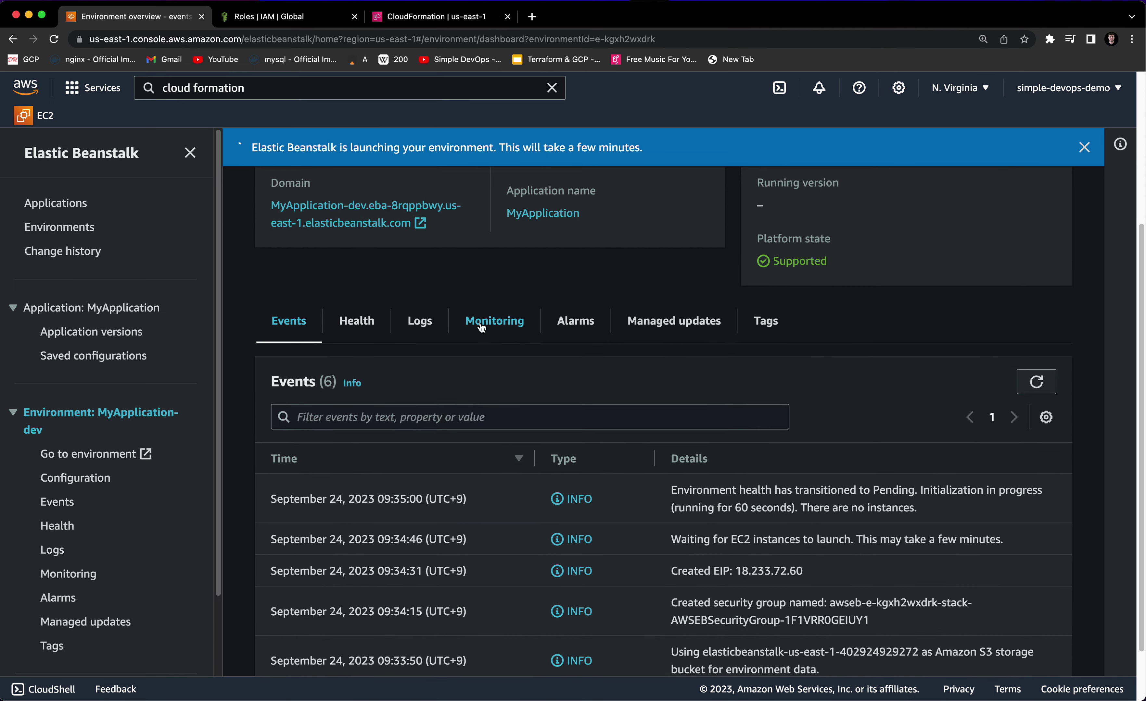
pyautogui.click(1039, 389)
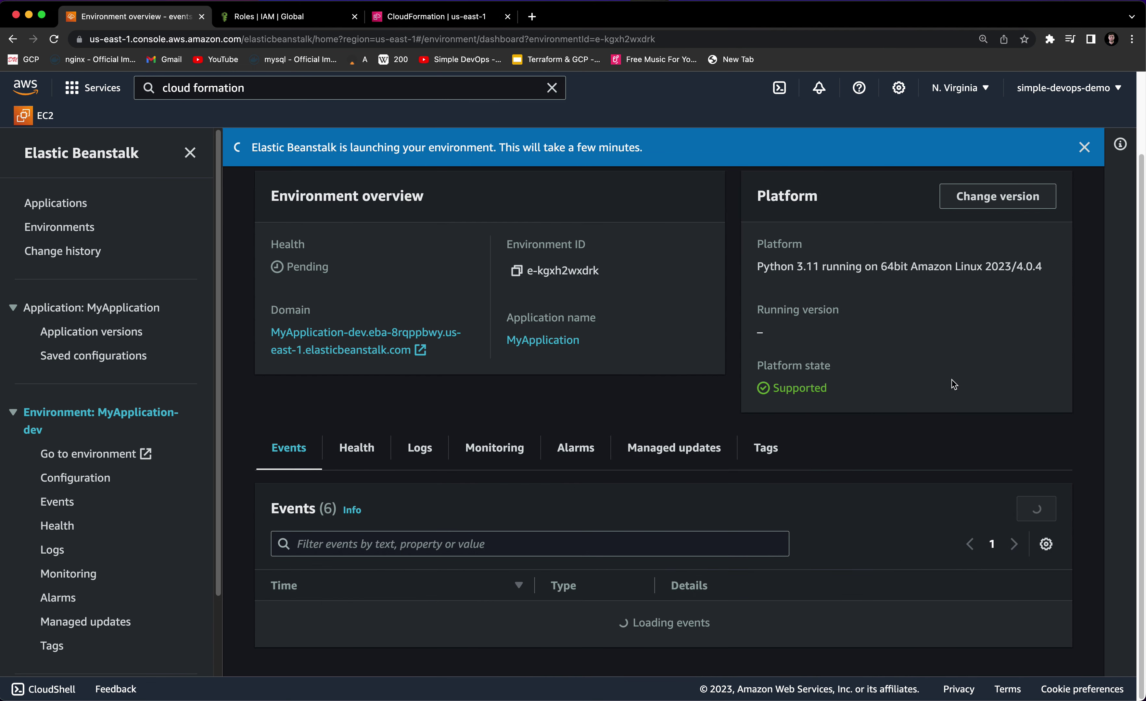
pyautogui.scroll(-3, 950, 394)
pyautogui.scroll(-3, 892, 390)
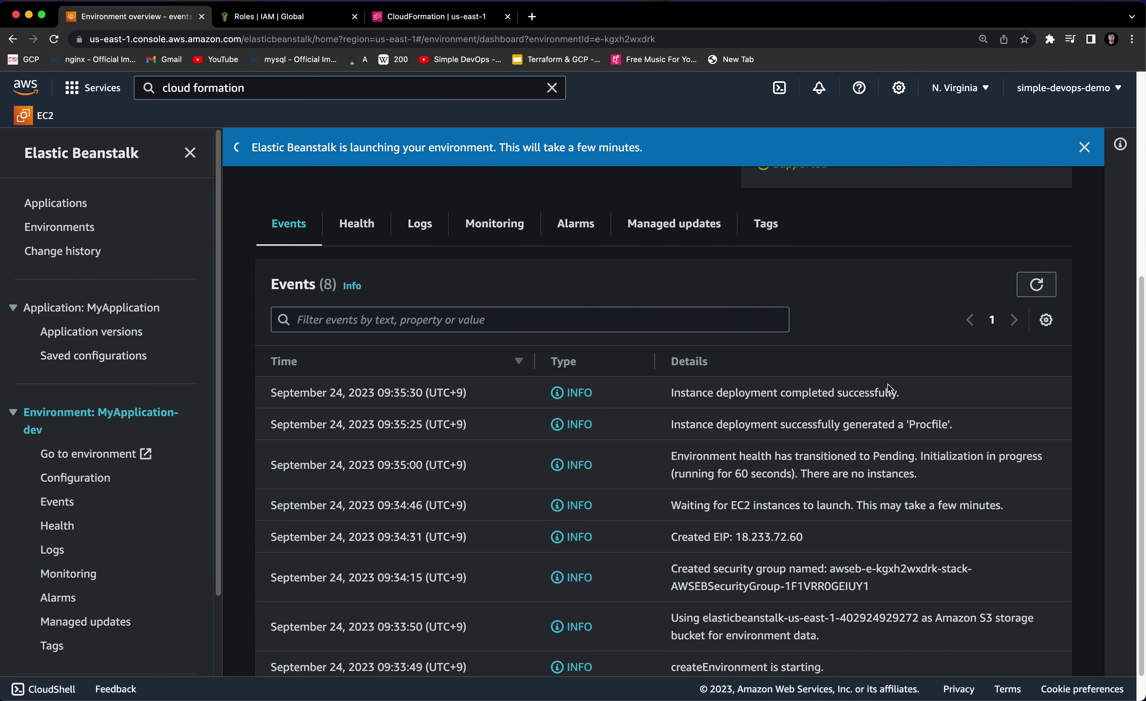
pyautogui.scroll(-1, 699, 357)
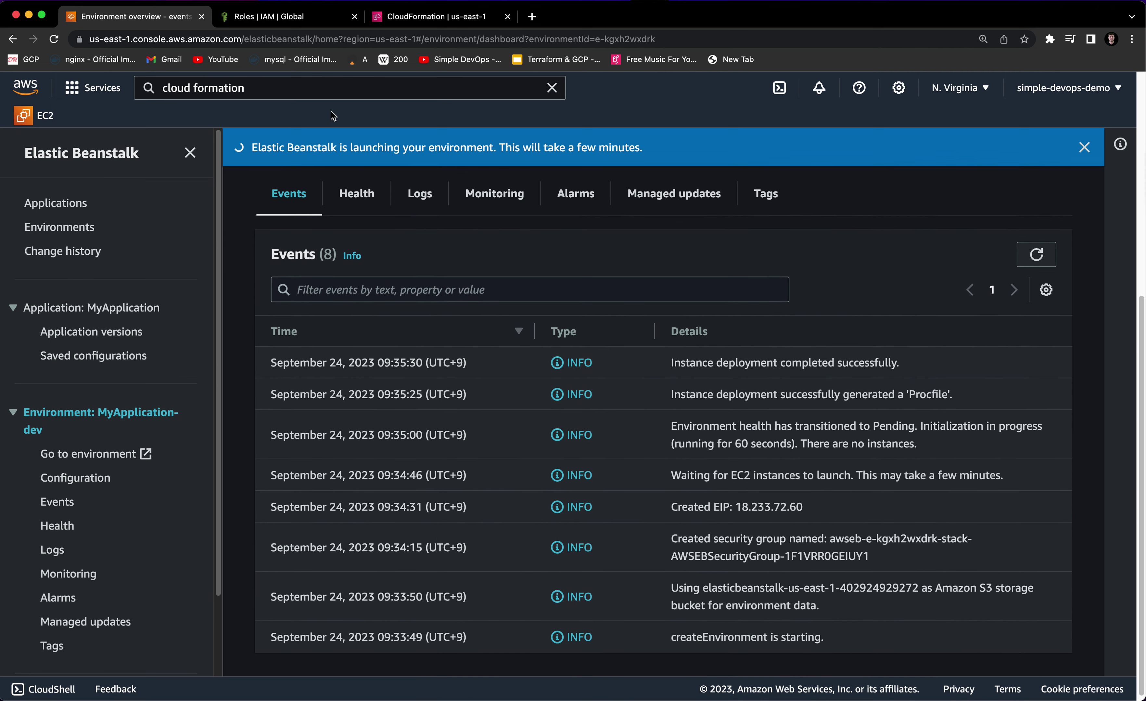
# - Check the CloudFormation stack's status, open EC2 in a separate browser tab and examine the environment's instance in the instance list
pyautogui.click(414, 20)
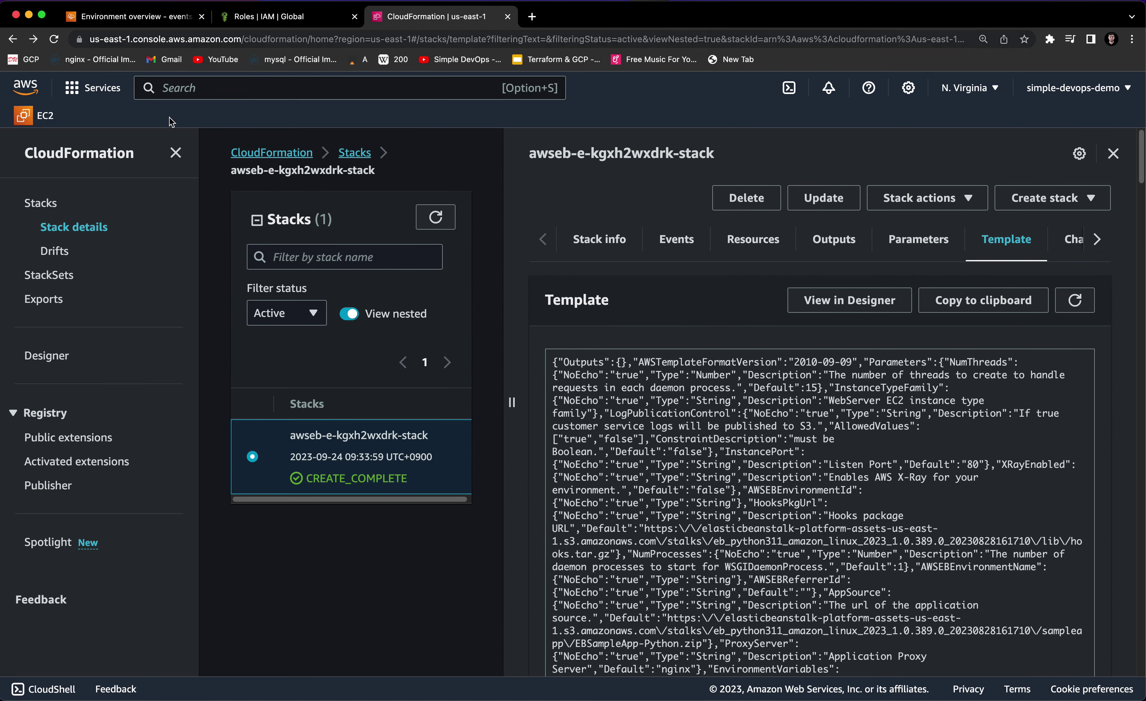
pyautogui.rightClick(51, 121)
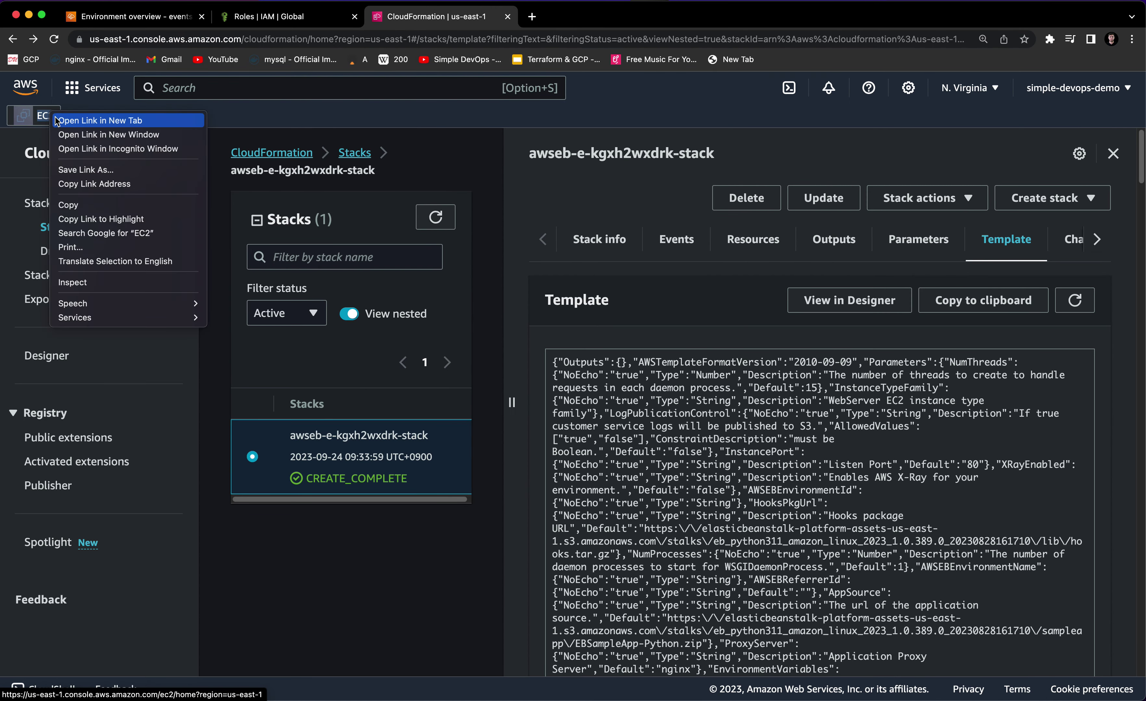
pyautogui.press('Escape')
pyautogui.click(574, 18)
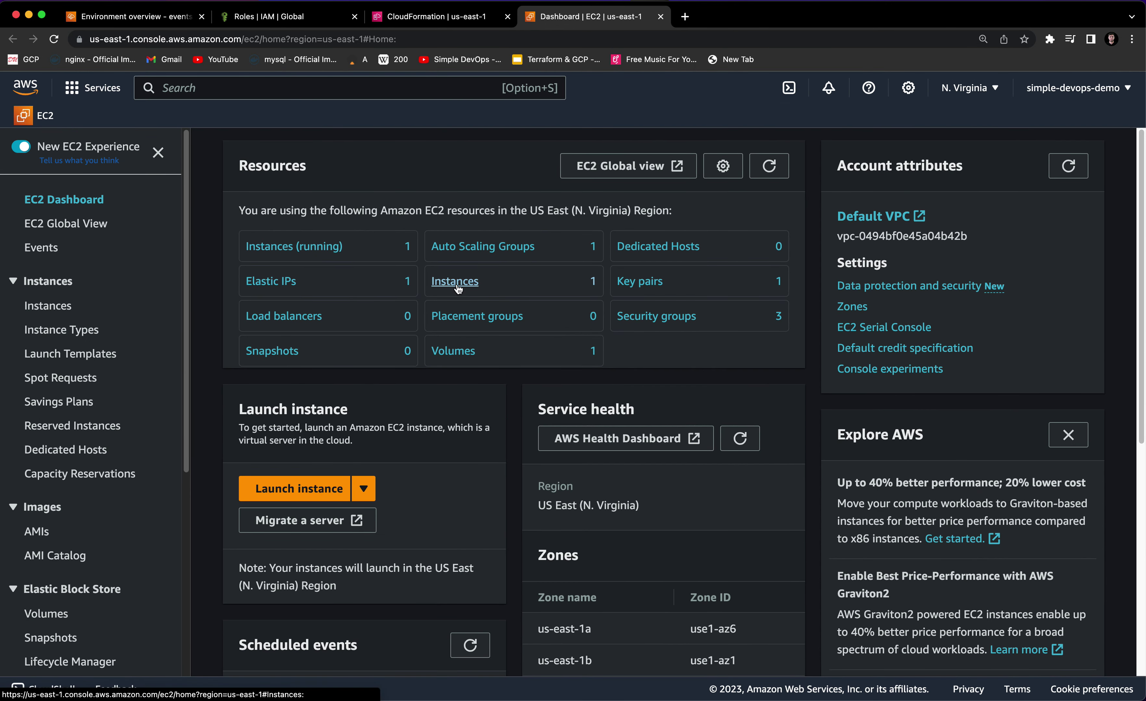
pyautogui.click(455, 282)
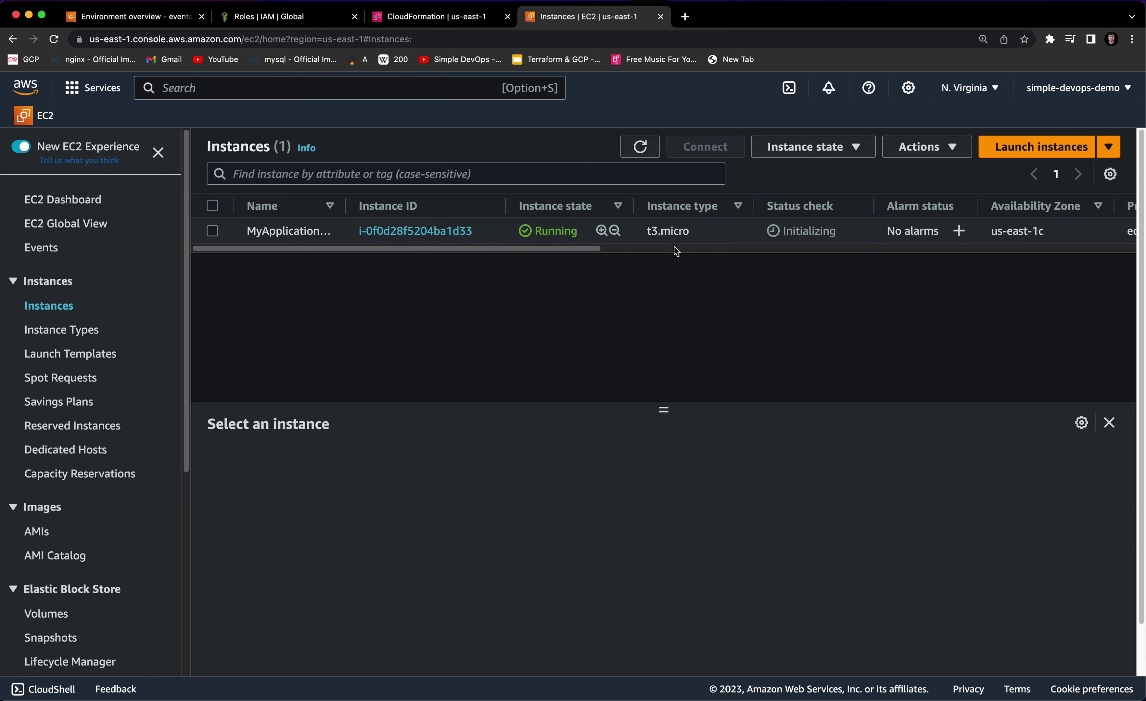
pyautogui.moveTo(580, 249)
pyautogui.mouseDown()
pyautogui.moveTo(856, 255)
pyautogui.moveTo(596, 256)
pyautogui.mouseUp()
# - Compare the environment events with the EC2 instance list and the CloudFormation stack, finishing on the Elastic Beanstalk environment page
pyautogui.click(181, 22)
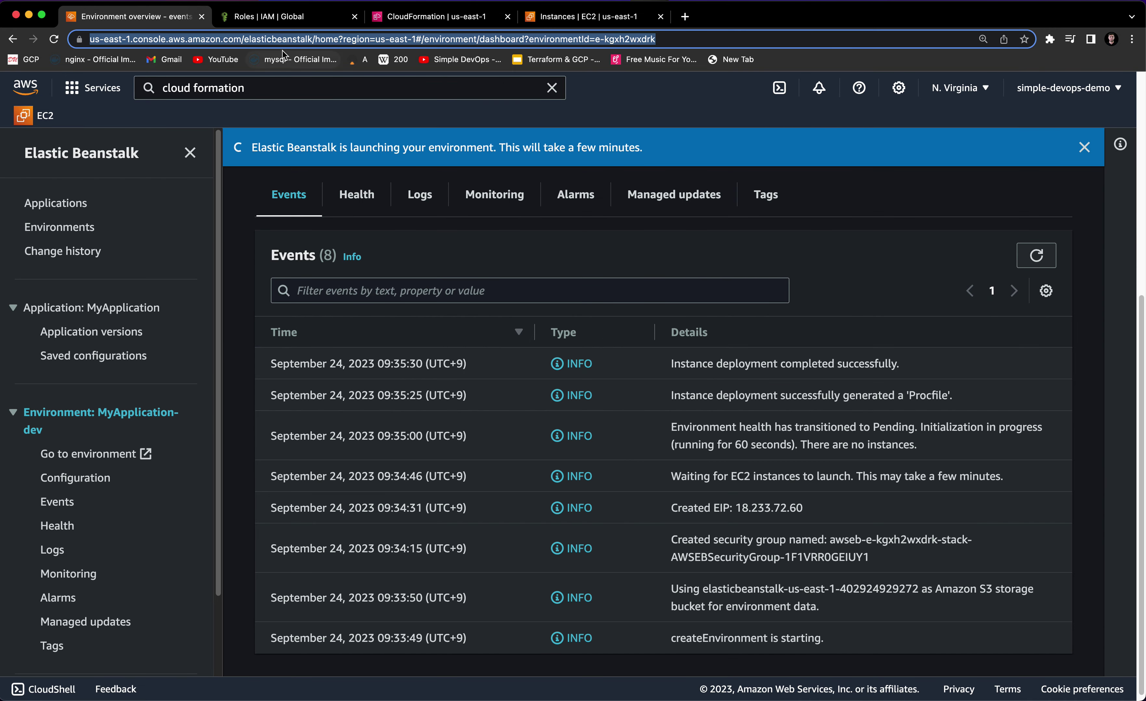
pyautogui.click(548, 17)
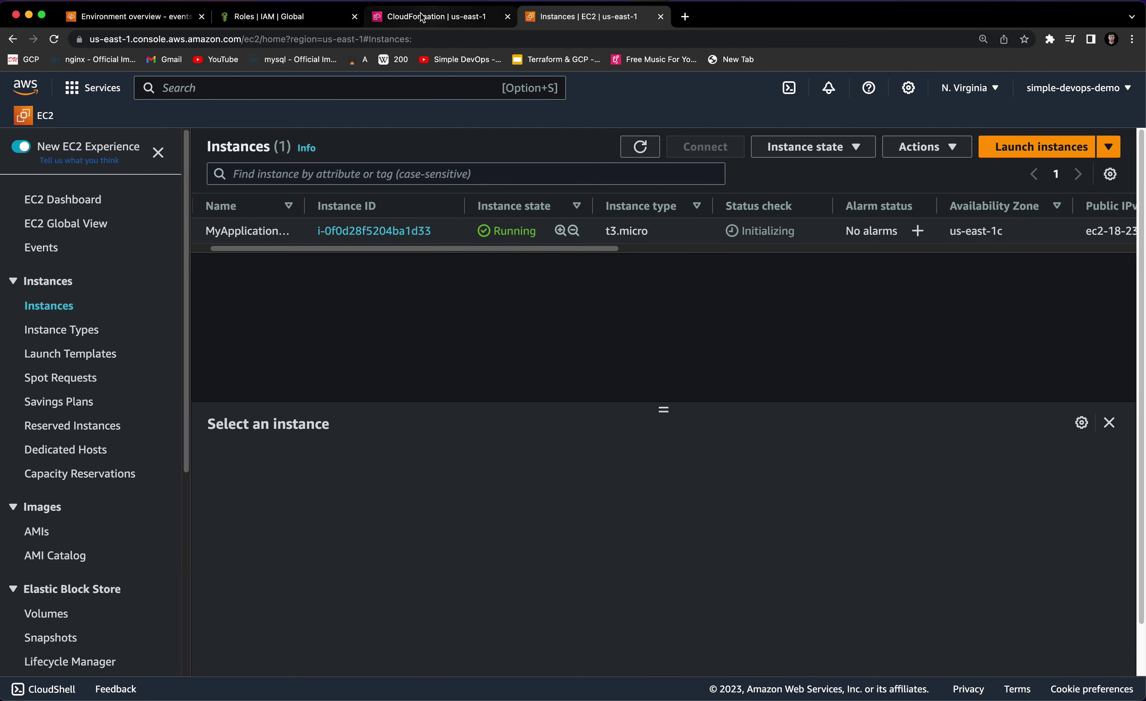
pyautogui.click(422, 18)
pyautogui.click(155, 17)
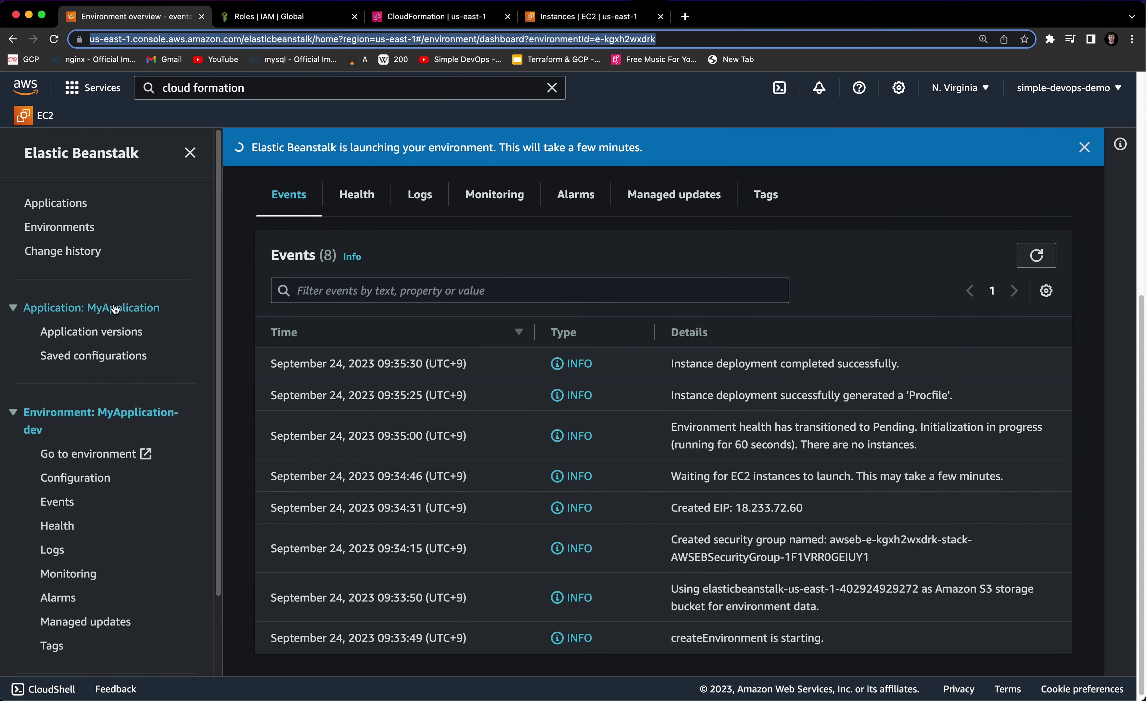
pyautogui.scroll(-1, 114, 309)
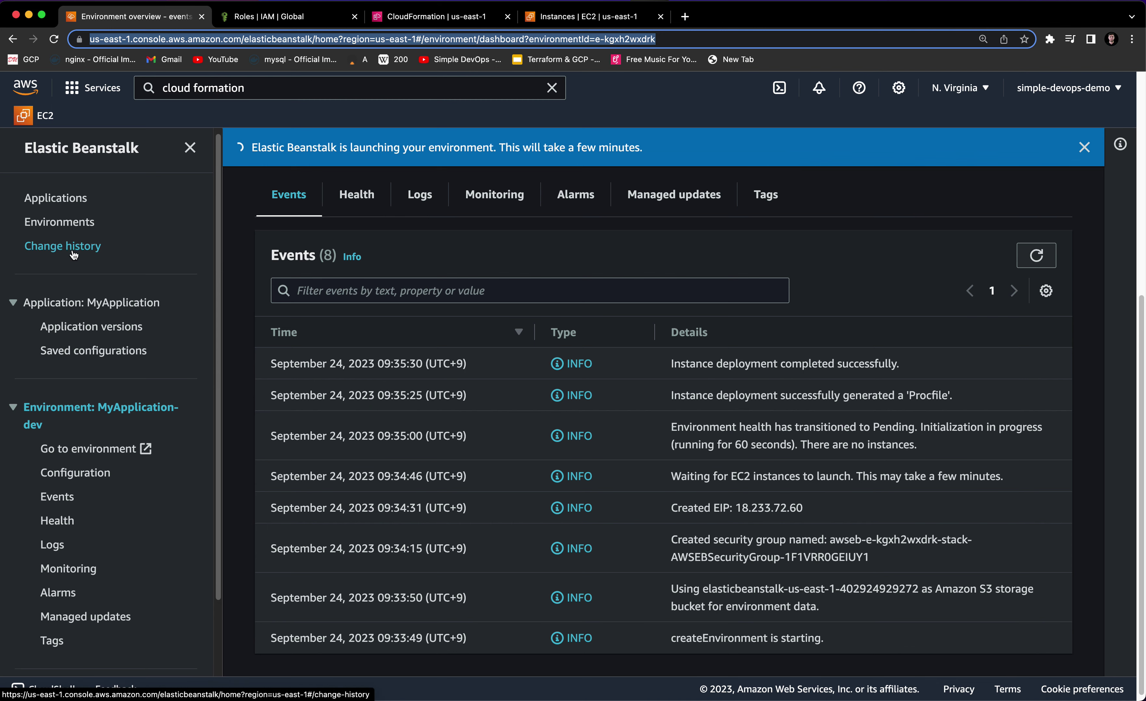
# - Open the MyApplication-dev environment through the MyApplication application and visit its domain to view the running sample application
pyautogui.click(52, 198)
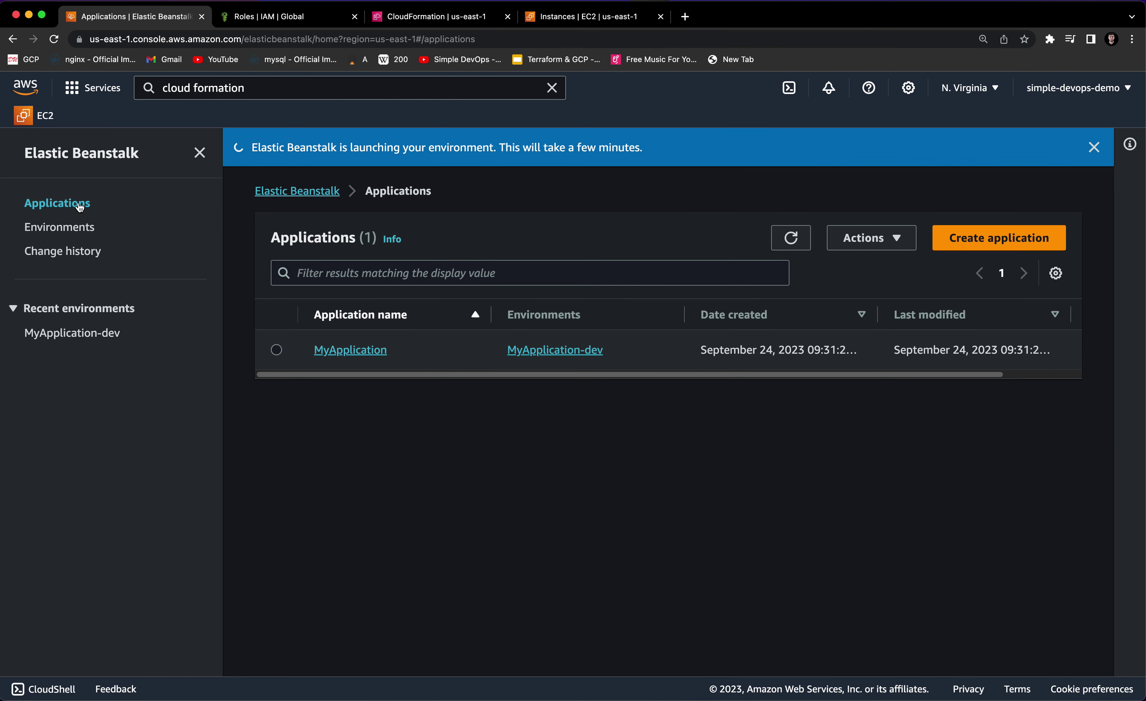
pyautogui.click(339, 351)
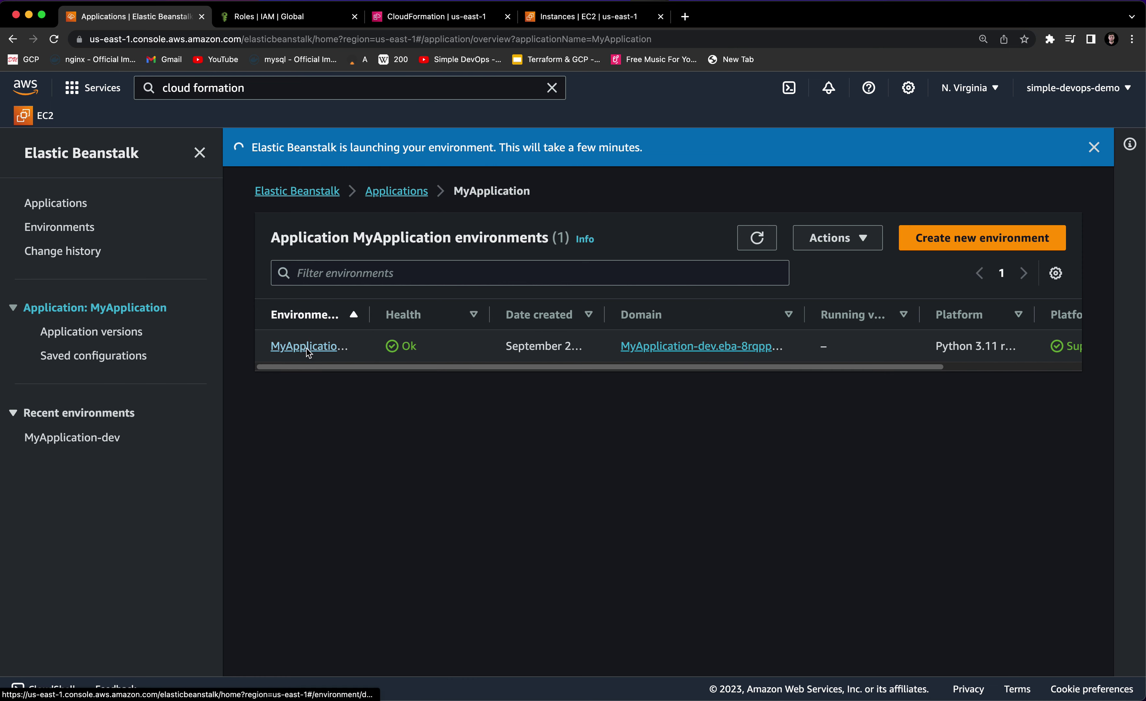
pyautogui.click(332, 348)
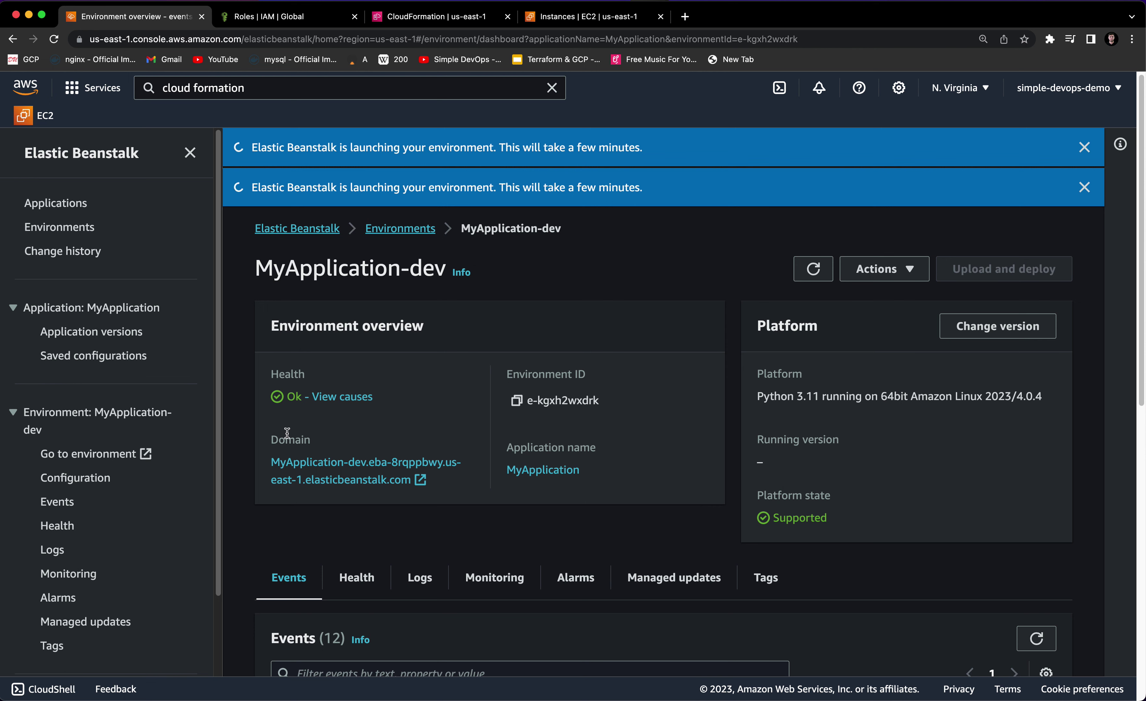
pyautogui.moveTo(268, 440); pyautogui.dragTo(313, 444)
pyautogui.click(334, 470)
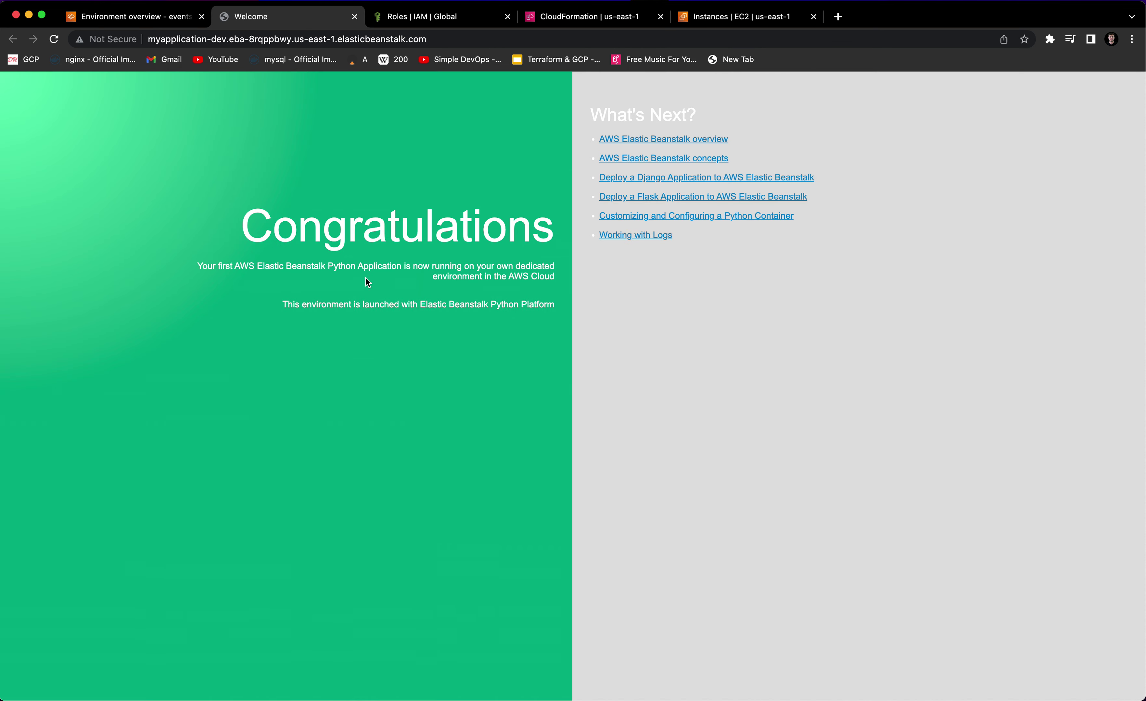